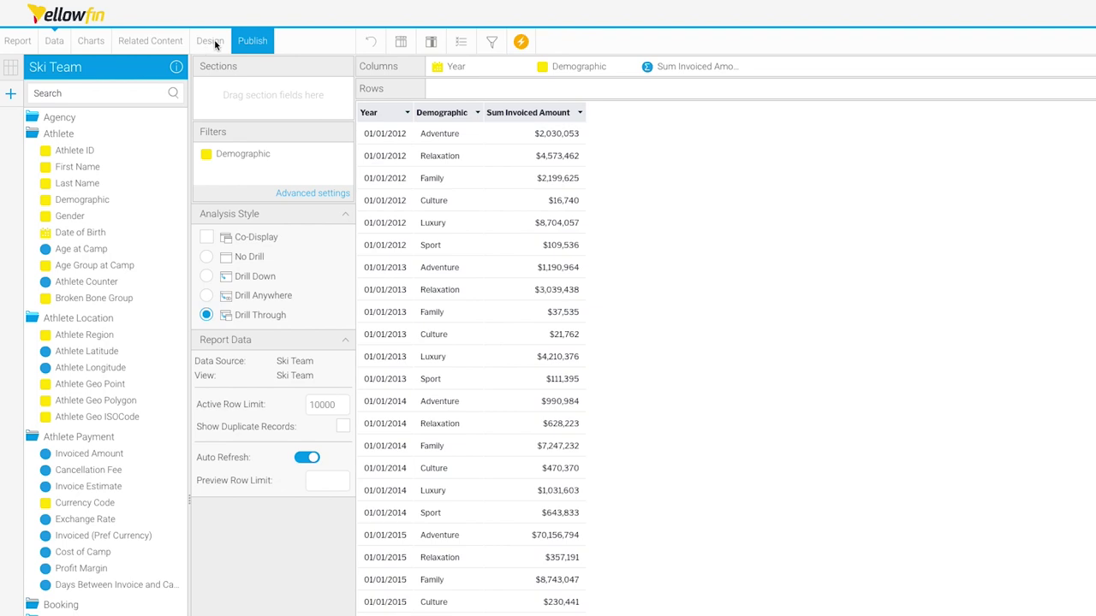
Step: Set the report's analysis style to No Drill and move on to the Charts step
left_click(206, 257)
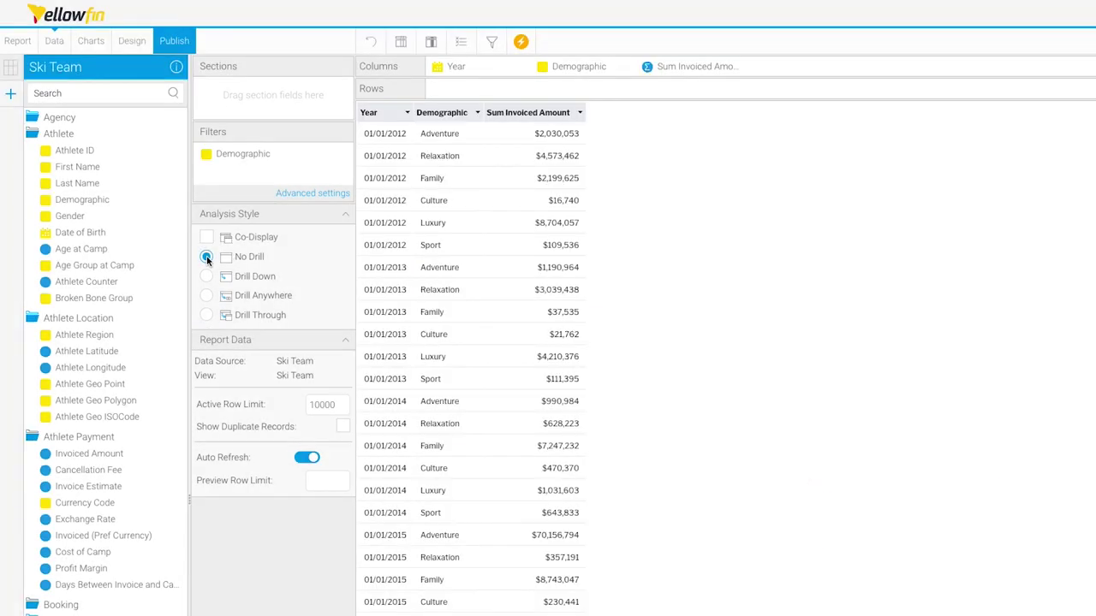
left_click(94, 44)
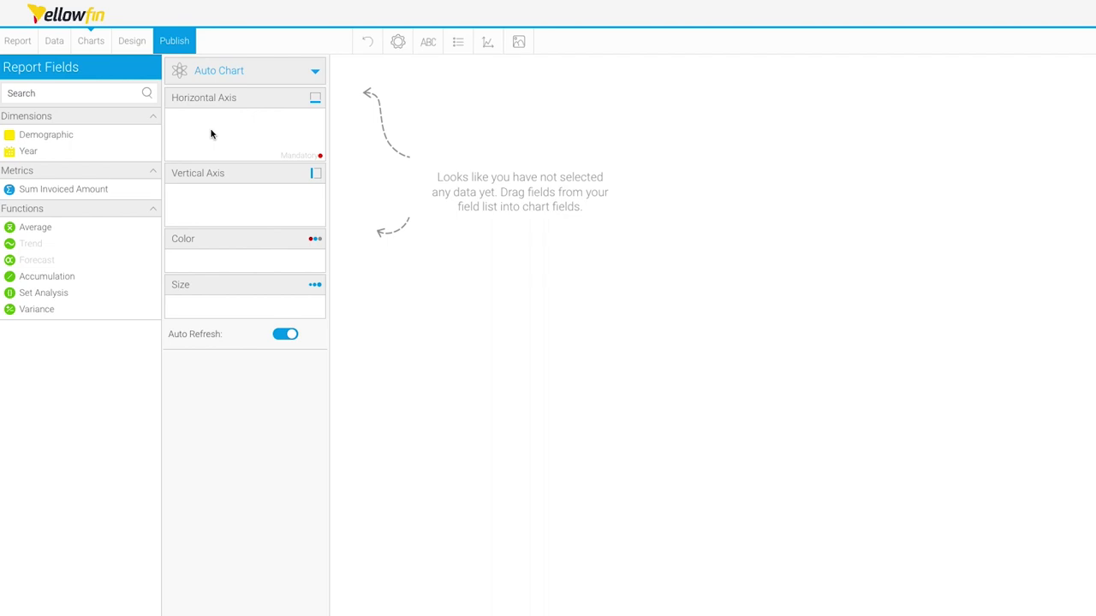
Step: Plot Sum Invoiced Amount by Year as a line chart with a mean average line
left_click_drag(34, 134, 208, 115)
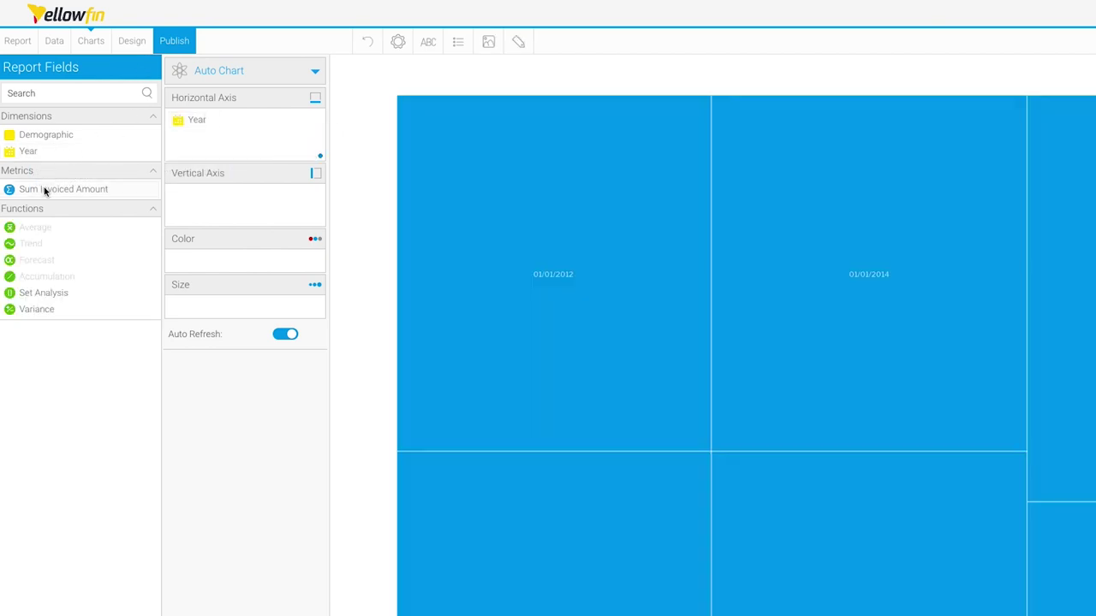
left_click_drag(45, 191, 225, 206)
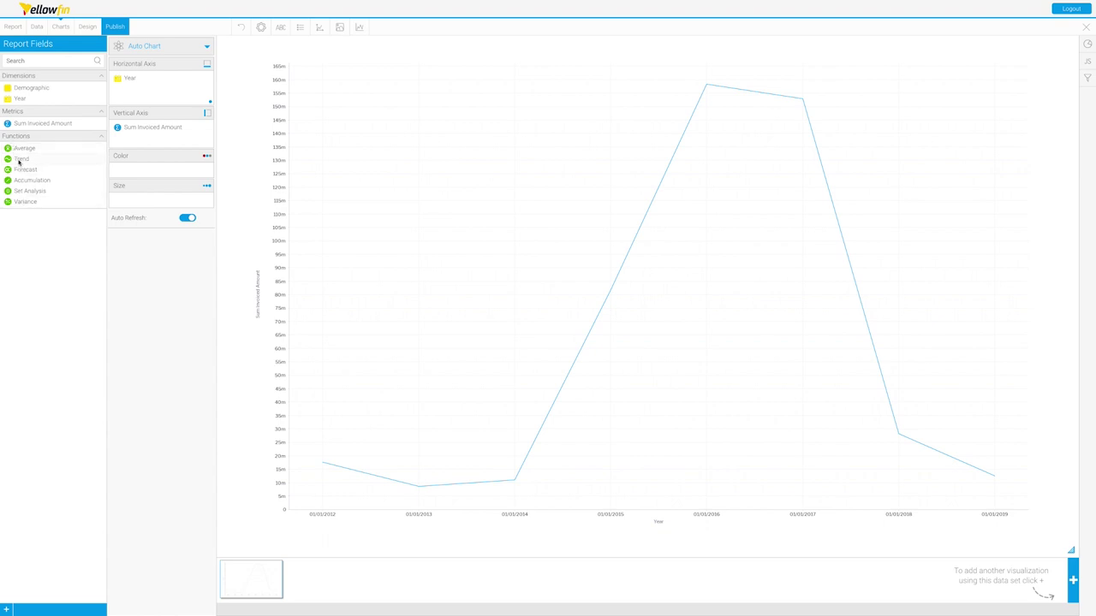
left_click_drag(24, 148, 139, 142)
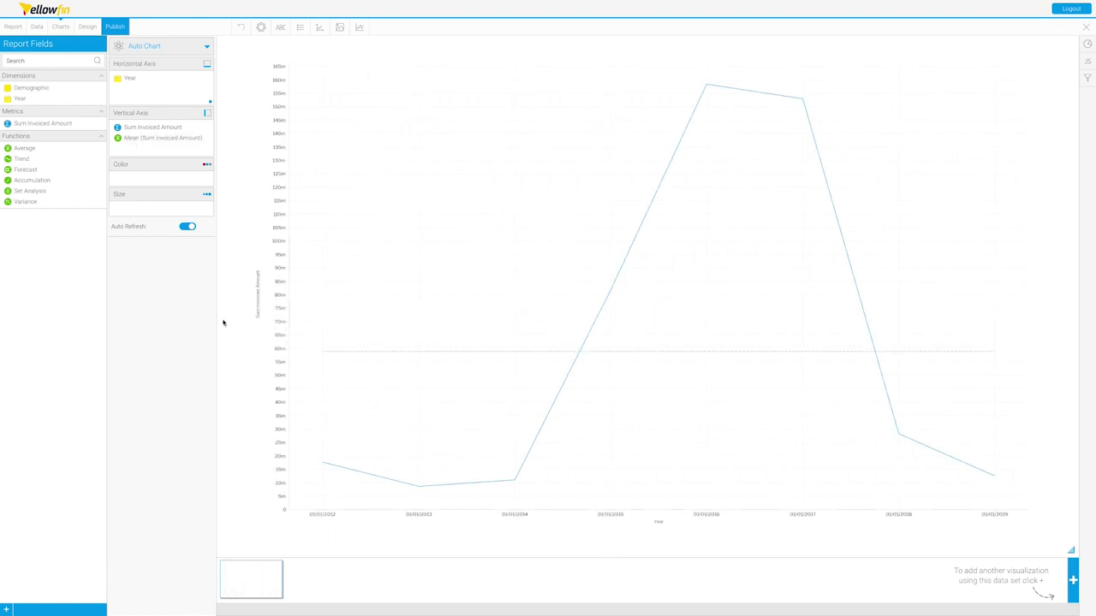
mouse_move(144, 143)
left_click_drag(165, 143, 58, 172)
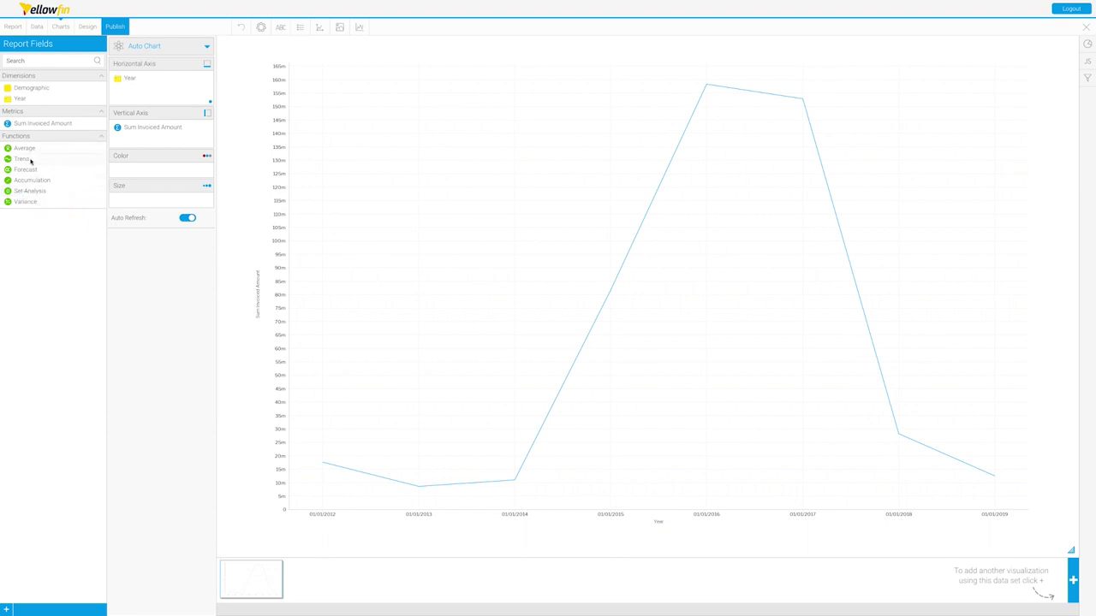
left_click_drag(25, 182, 163, 145)
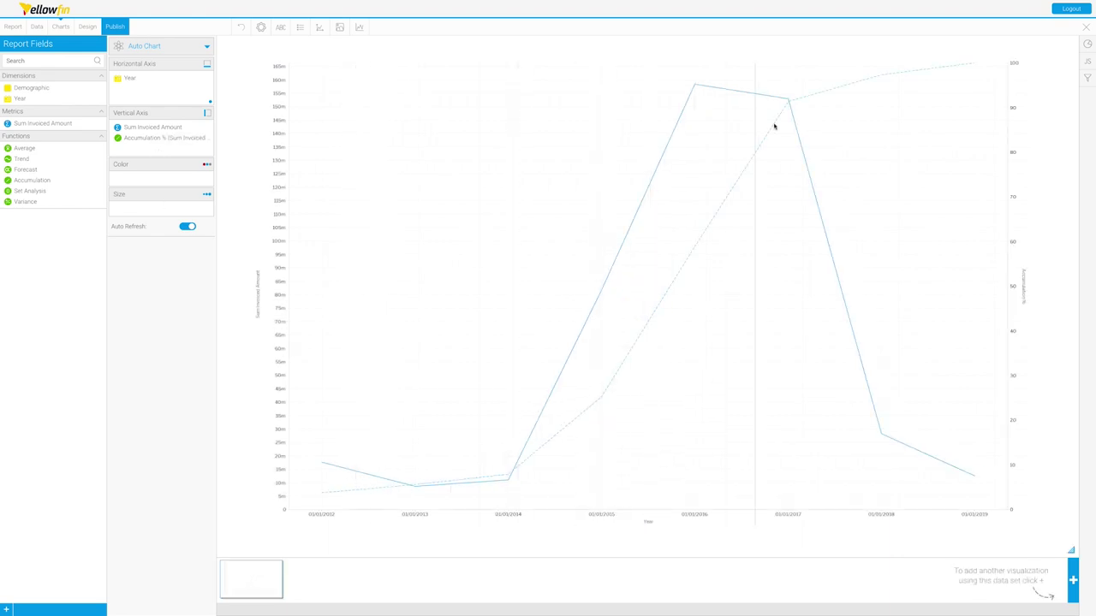
mouse_move(973, 65)
left_click_drag(149, 141, 53, 175)
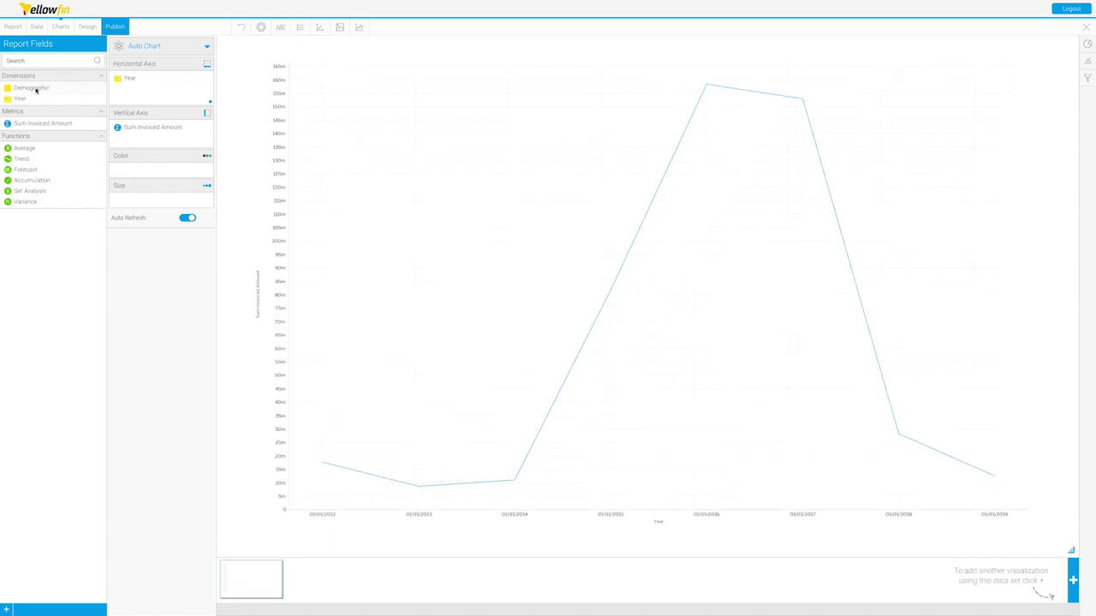
left_click_drag(31, 91, 146, 98)
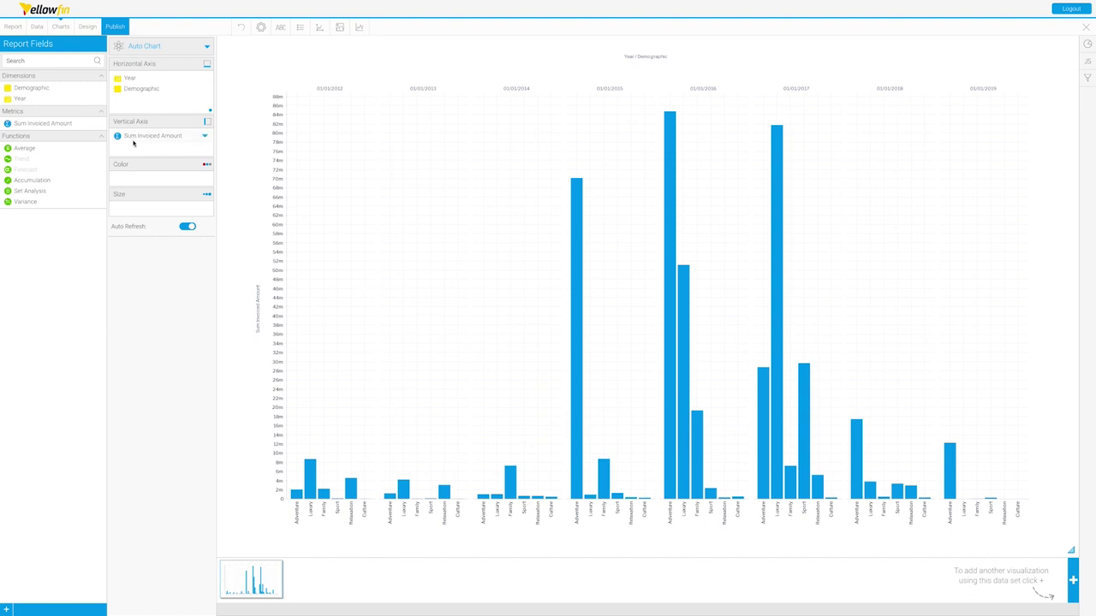
left_click_drag(150, 90, 53, 104)
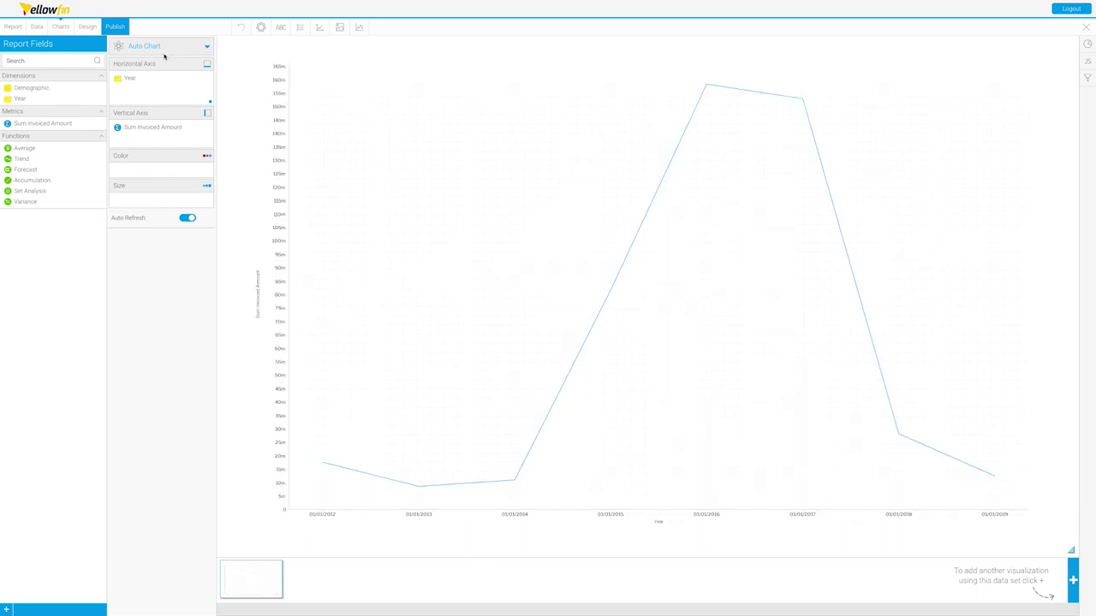
left_click(208, 47)
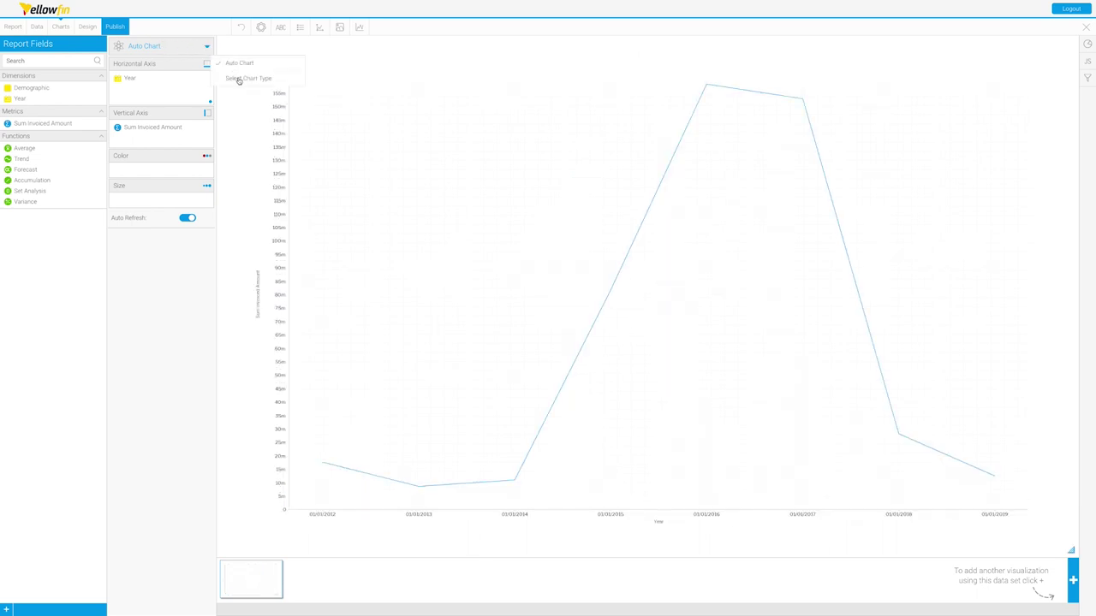
Step: Change the chart type to Vertical Column from the full chart gallery
left_click(239, 79)
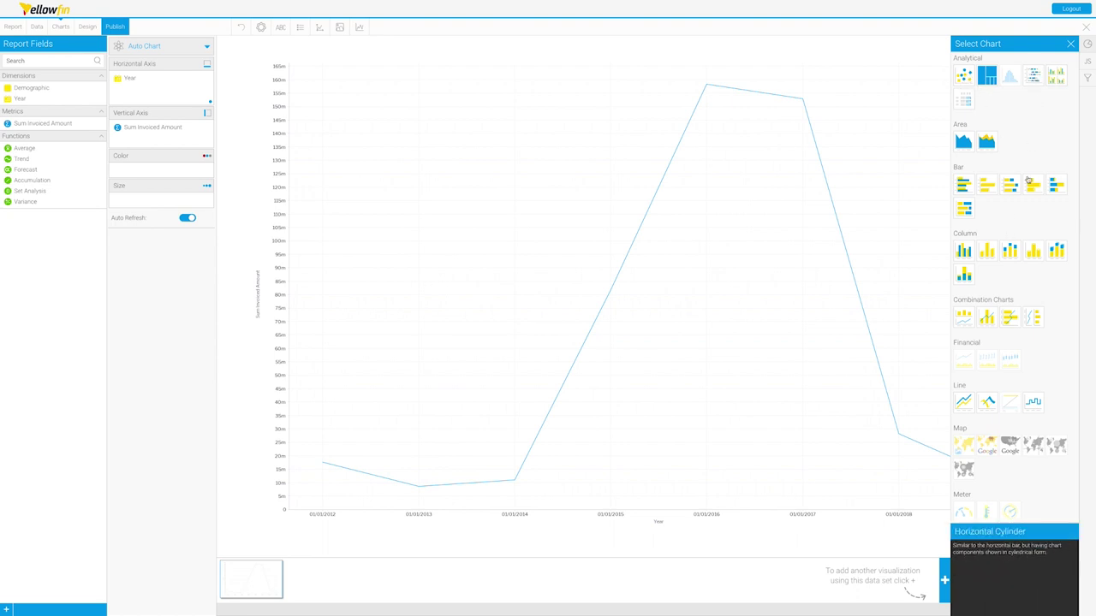
scroll(1002, 274, "down", 3)
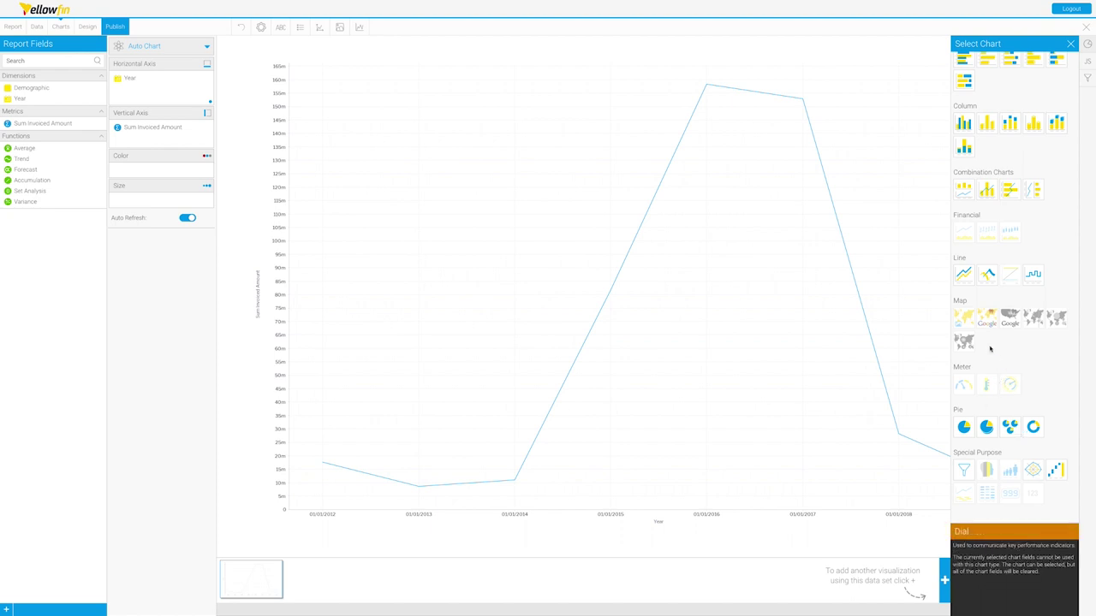
scroll(984, 340, "up", 3)
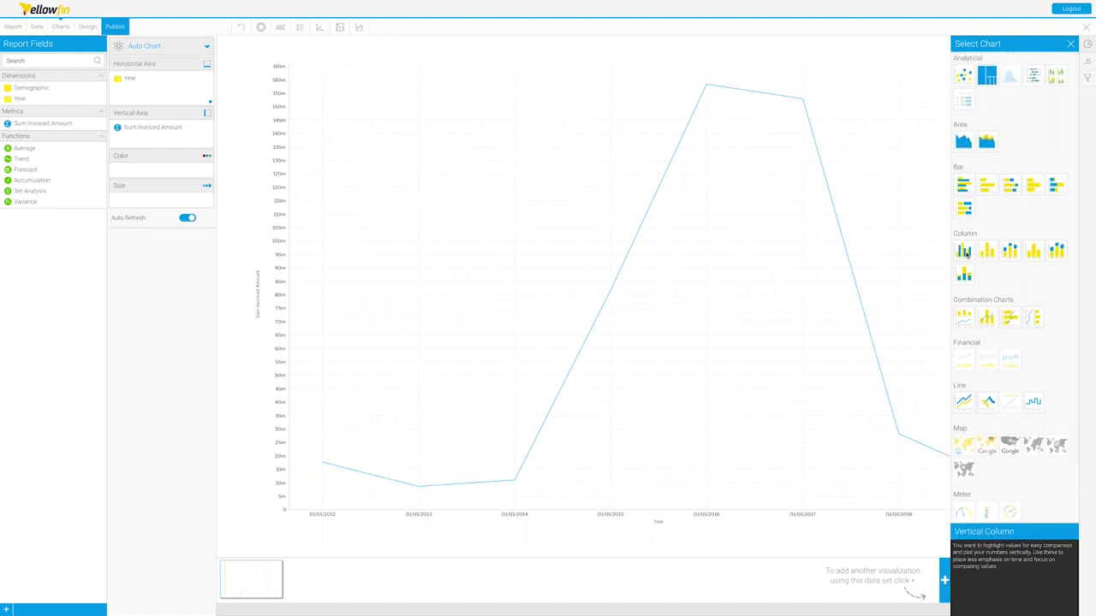
left_click(964, 250)
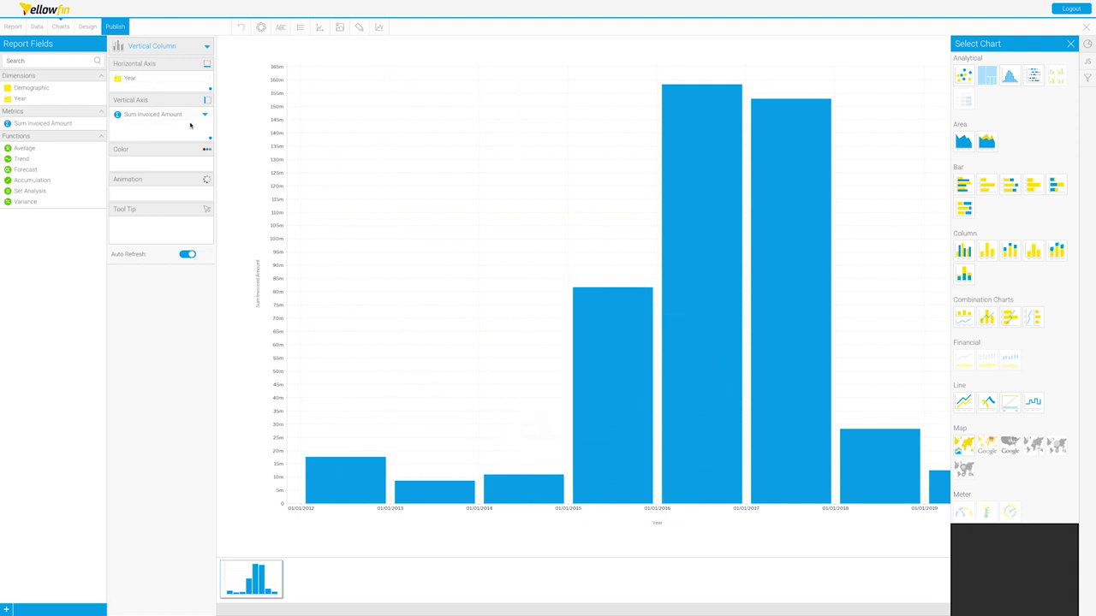
Step: Rebuild as a Stacked Vertical Column: Year across, Sum Invoiced Amount up, coloured by Demographic
mouse_move(140, 79)
left_mouse_down()
mouse_move(34, 99)
mouse_move(210, 85)
mouse_move(150, 80)
left_mouse_up()
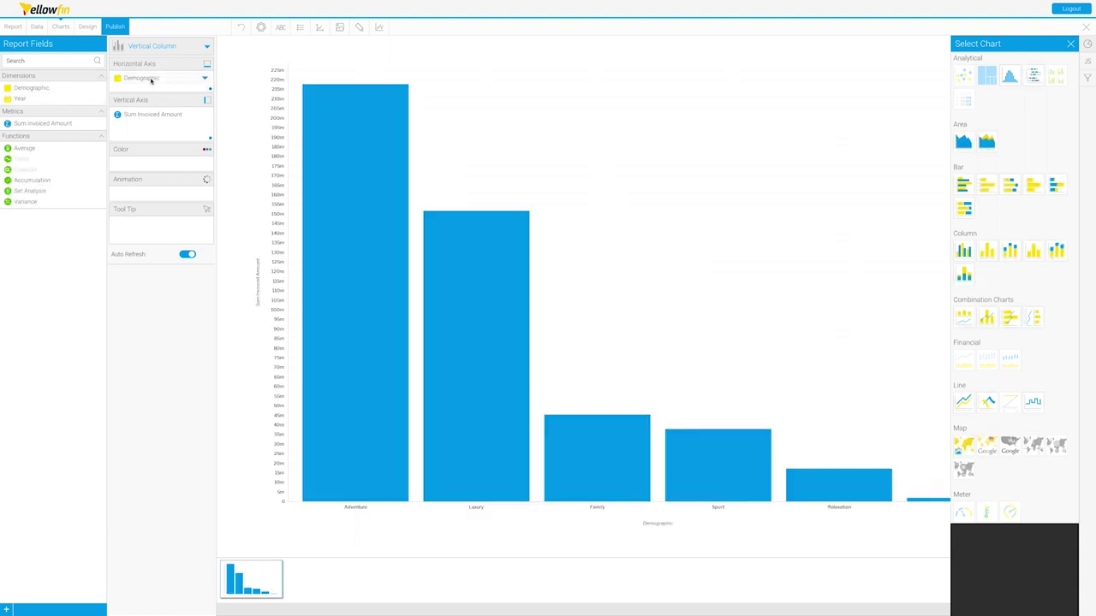
left_click_drag(145, 78, 38, 90)
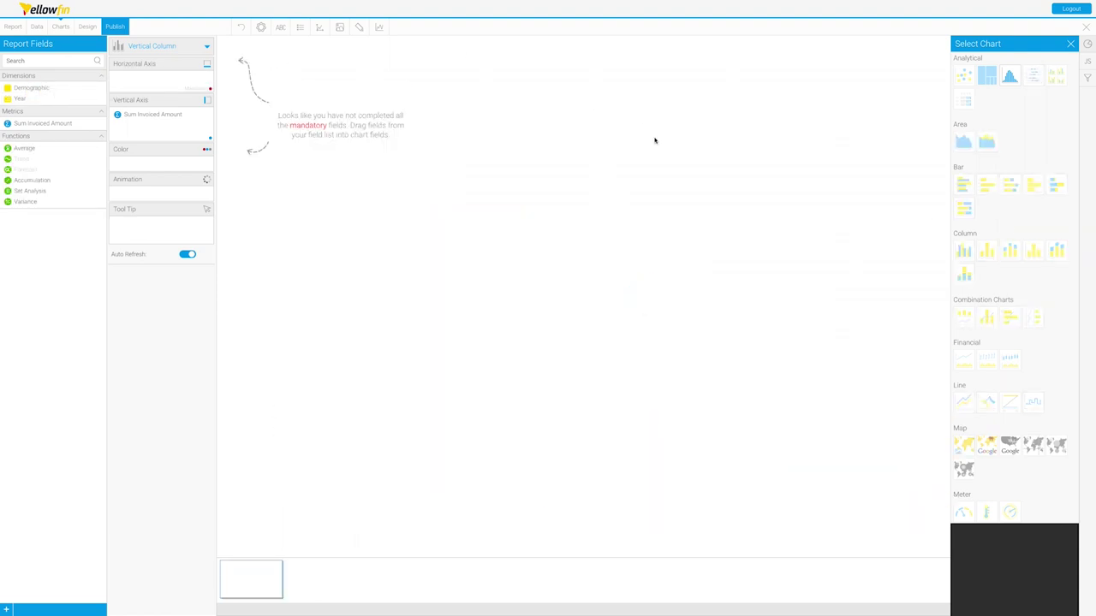
left_click(1008, 256)
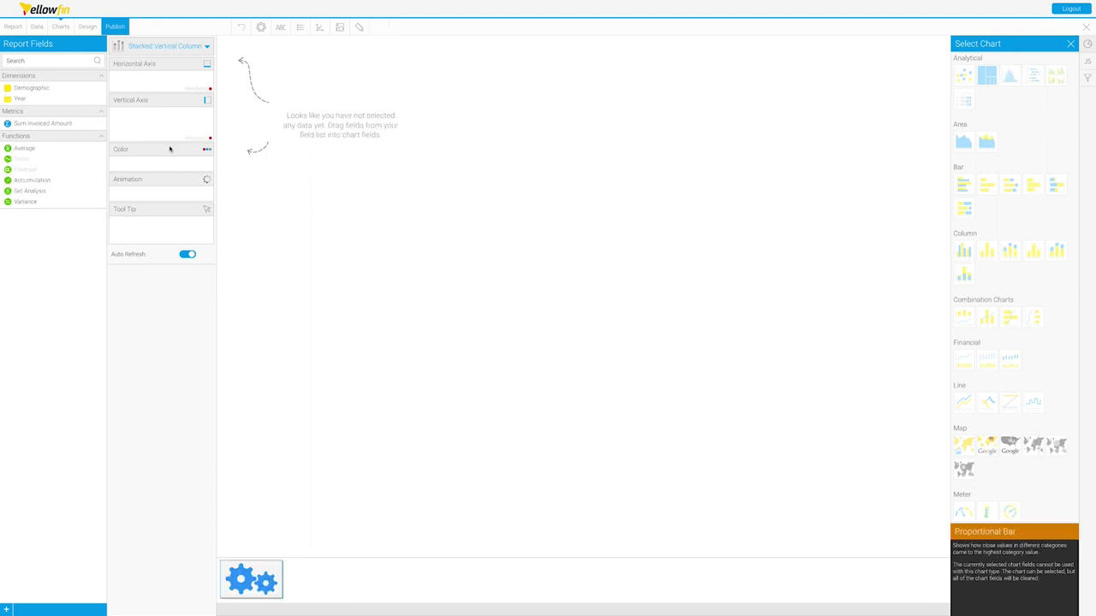
left_click_drag(19, 99, 133, 78)
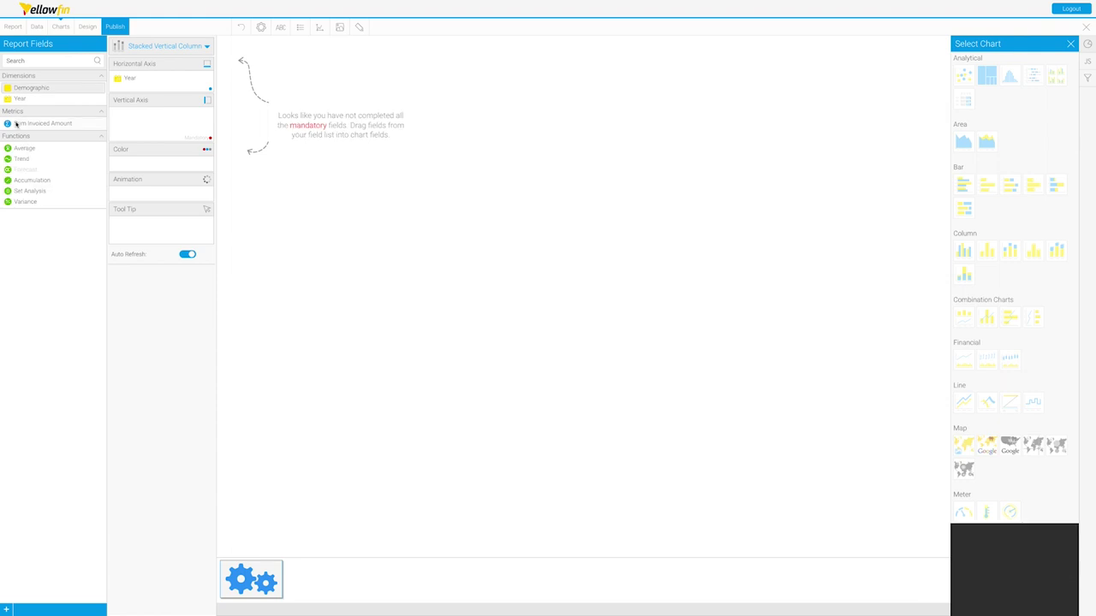
left_click_drag(15, 124, 132, 127)
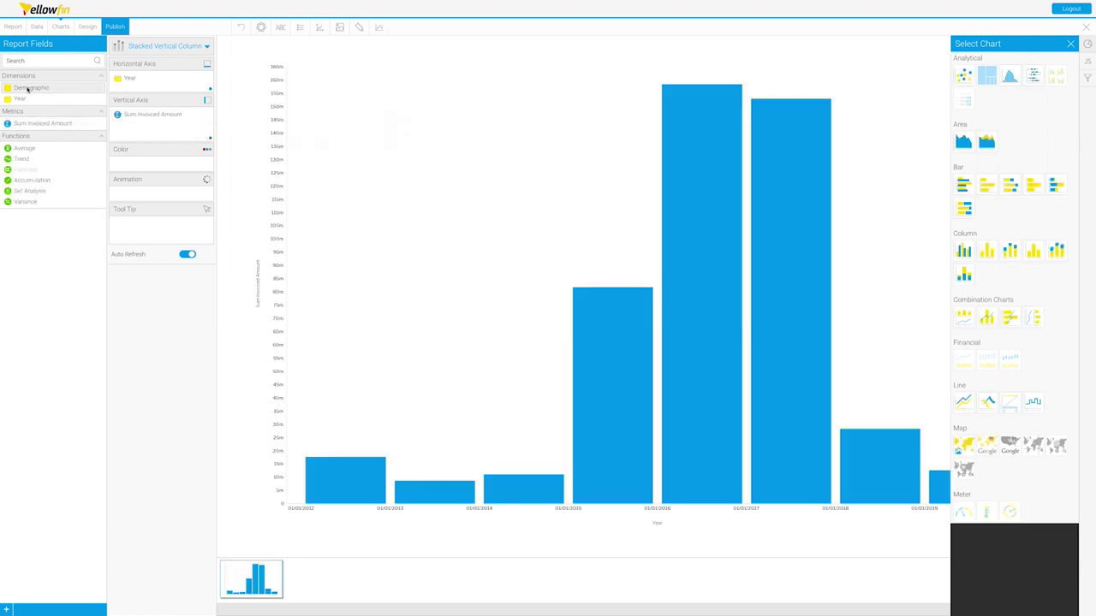
left_click_drag(23, 89, 144, 164)
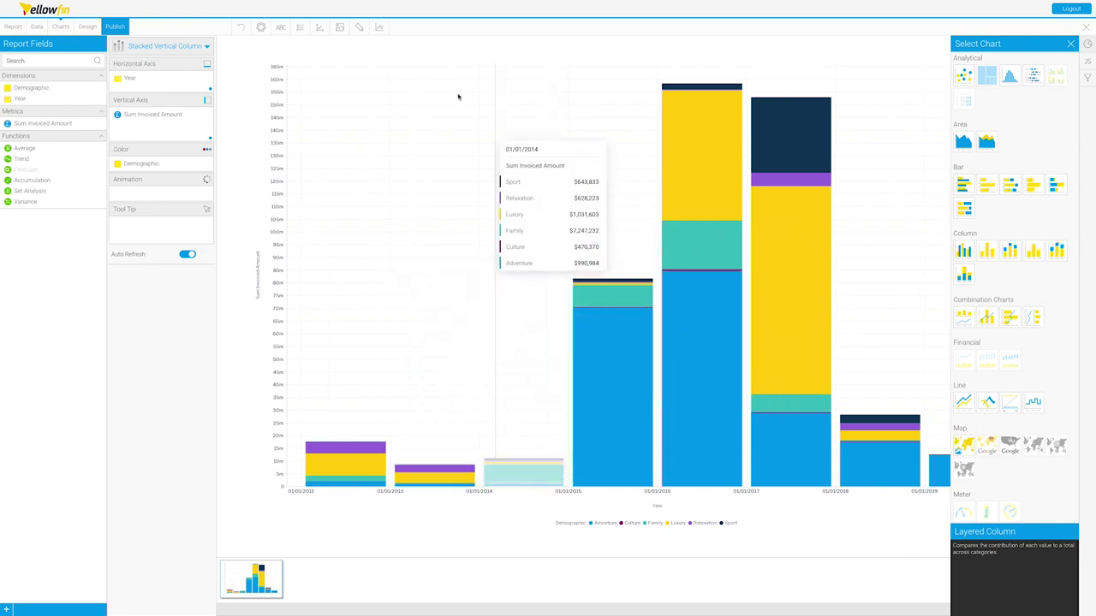
left_click(262, 27)
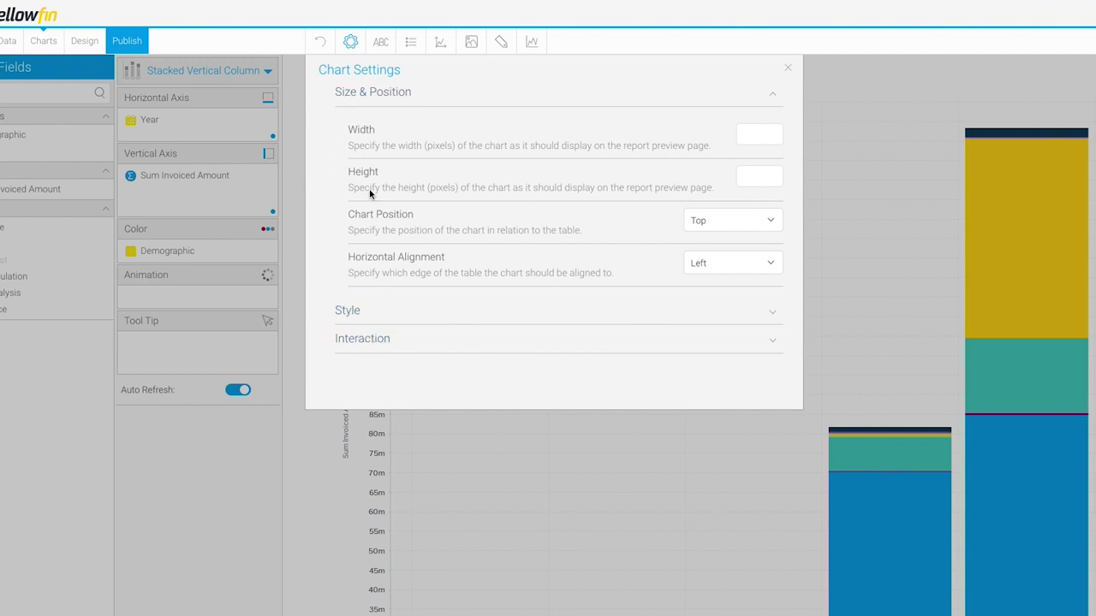
Step: Review title, legend, axis, background and Sum Invoiced Amount series settings, then close them unchanged
left_click(378, 44)
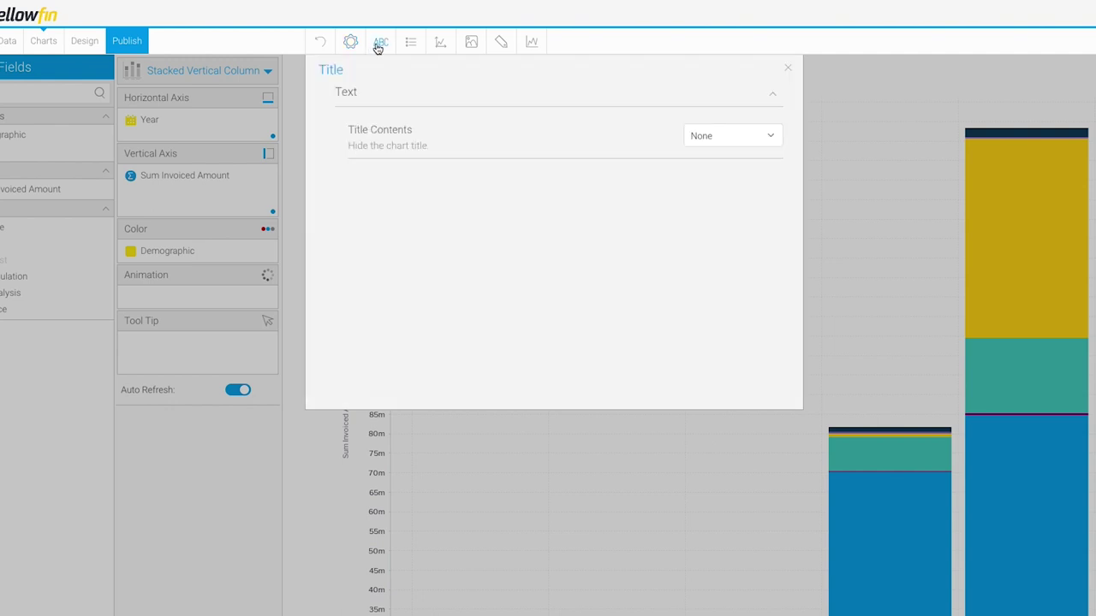
left_click(411, 43)
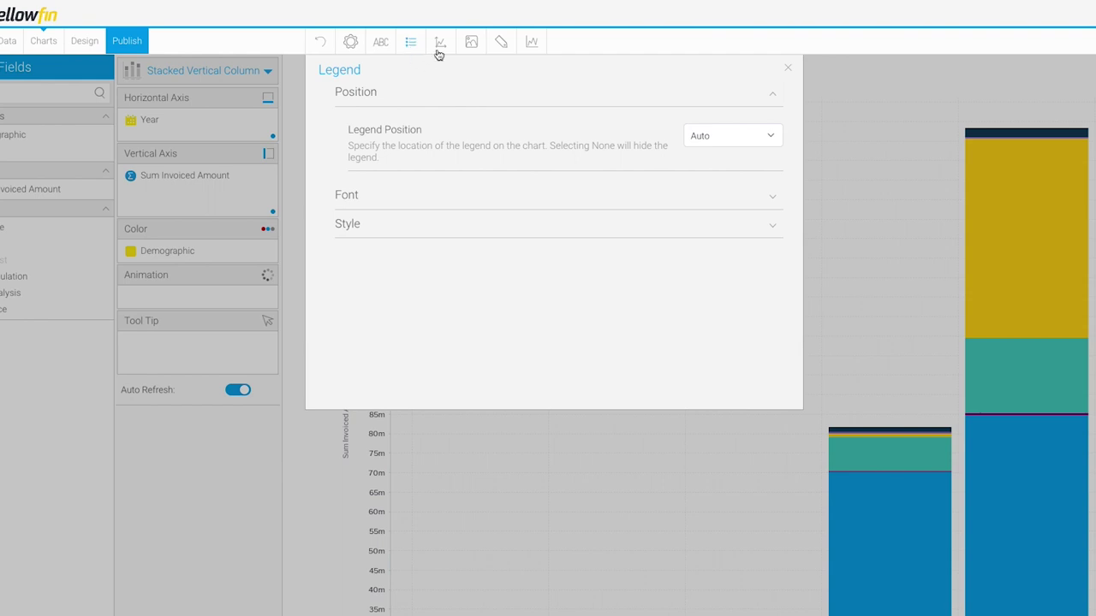
left_click(443, 42)
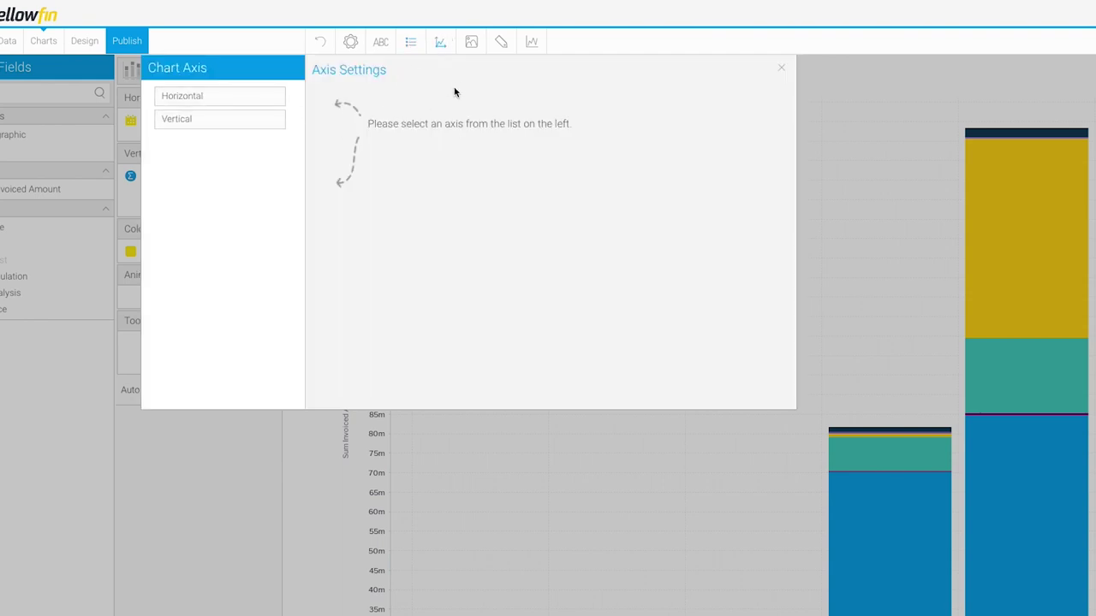
left_click(471, 43)
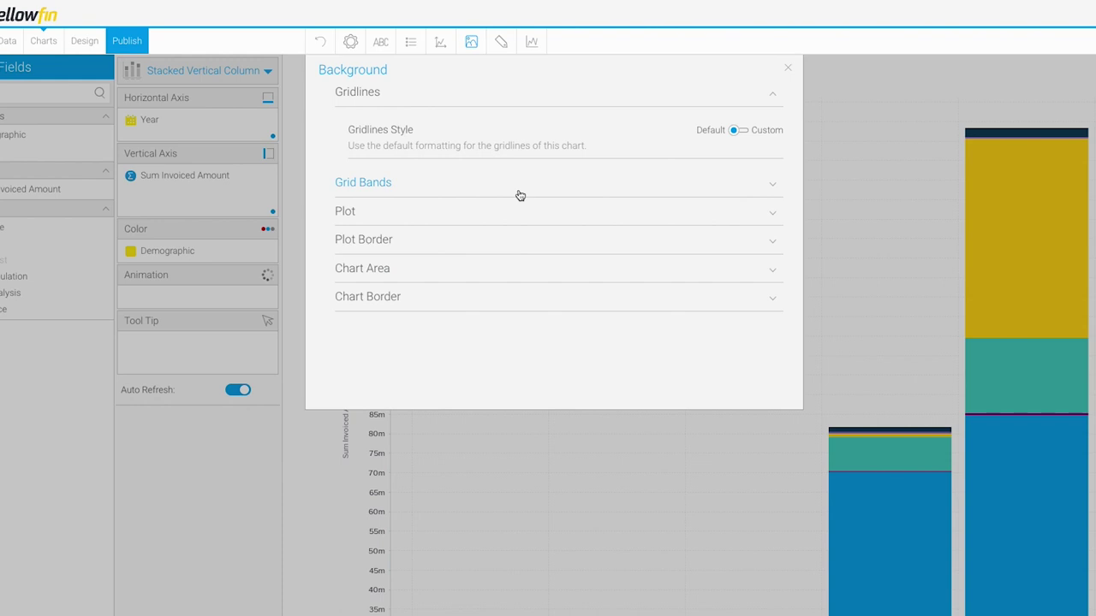
left_click(533, 43)
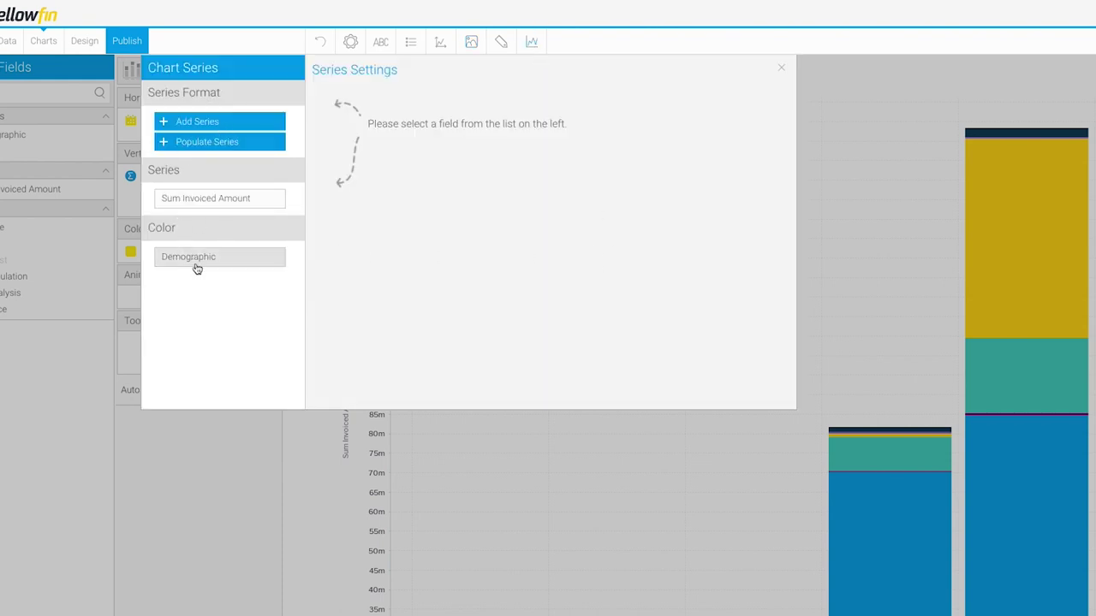
left_click(207, 198)
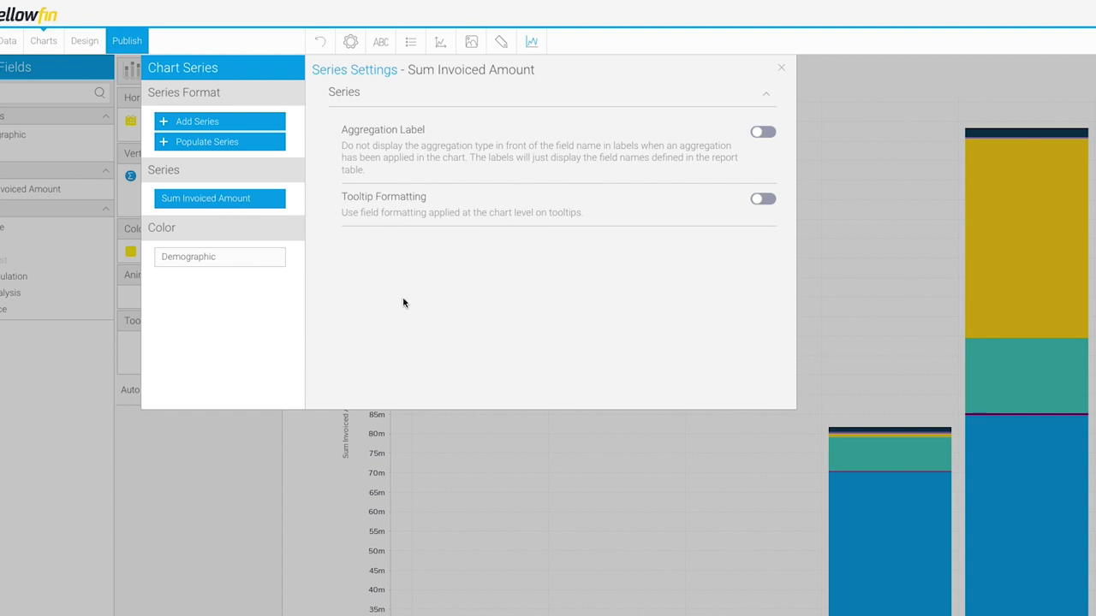
left_click(780, 68)
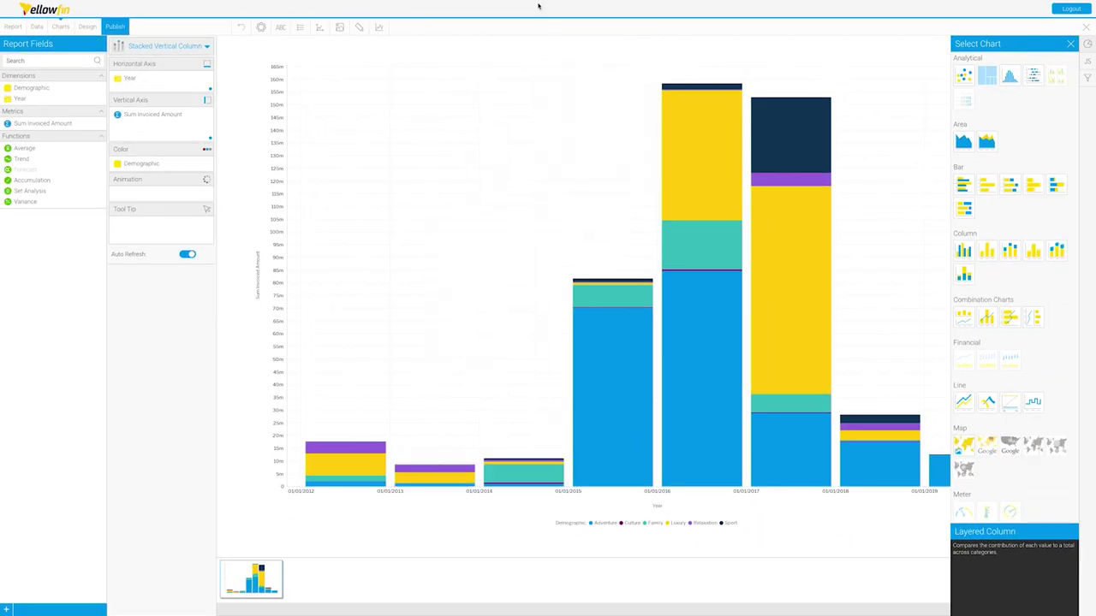
Step: Widen the stacked column chart and preview it in the Design view
left_click(1070, 44)
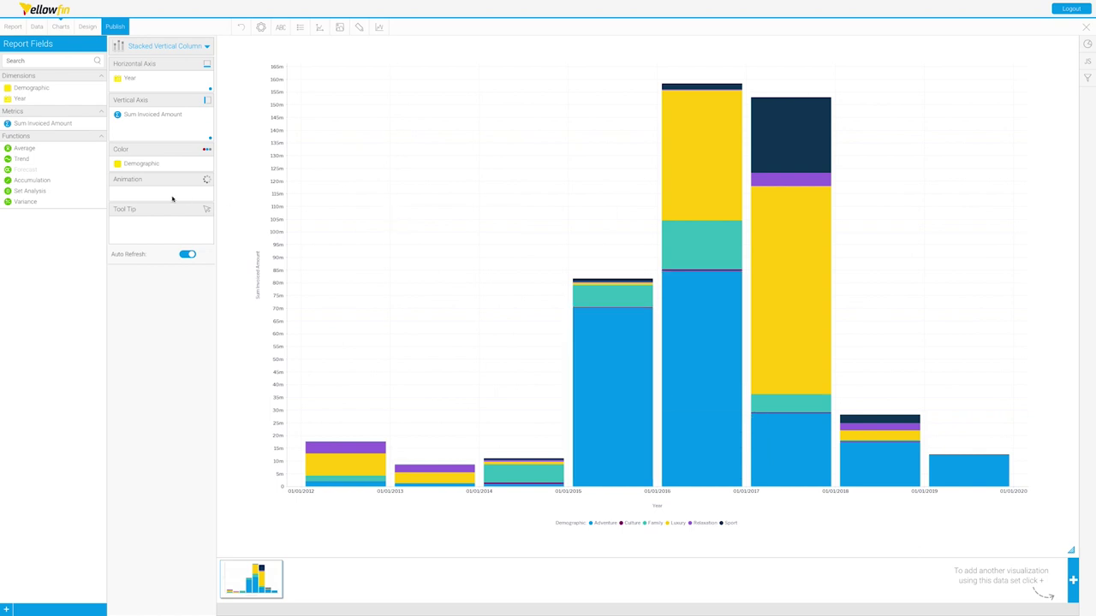
left_click(86, 27)
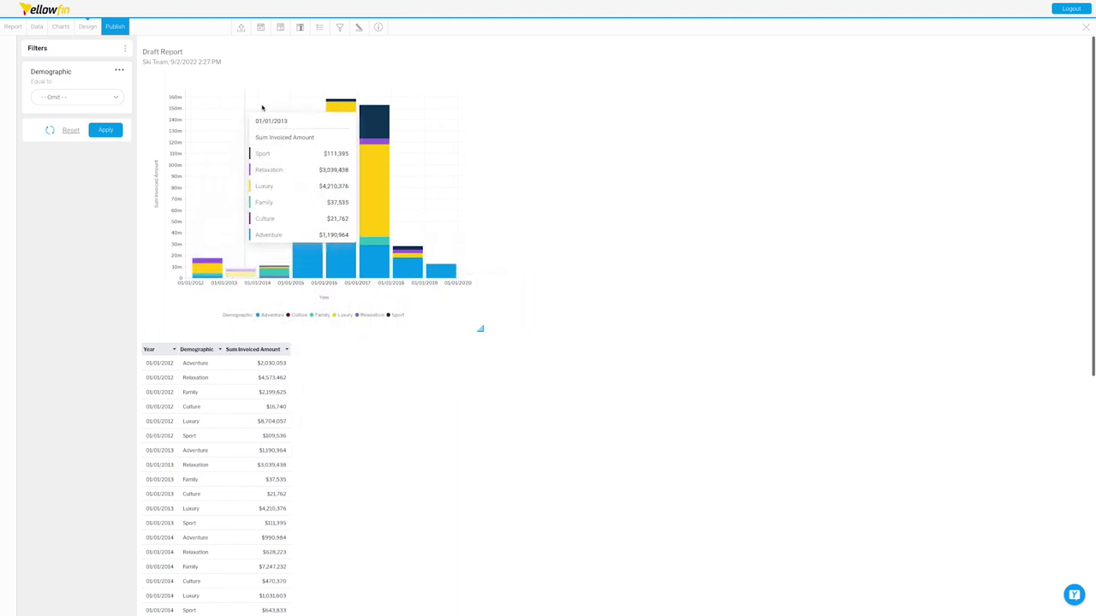
mouse_move(261, 124)
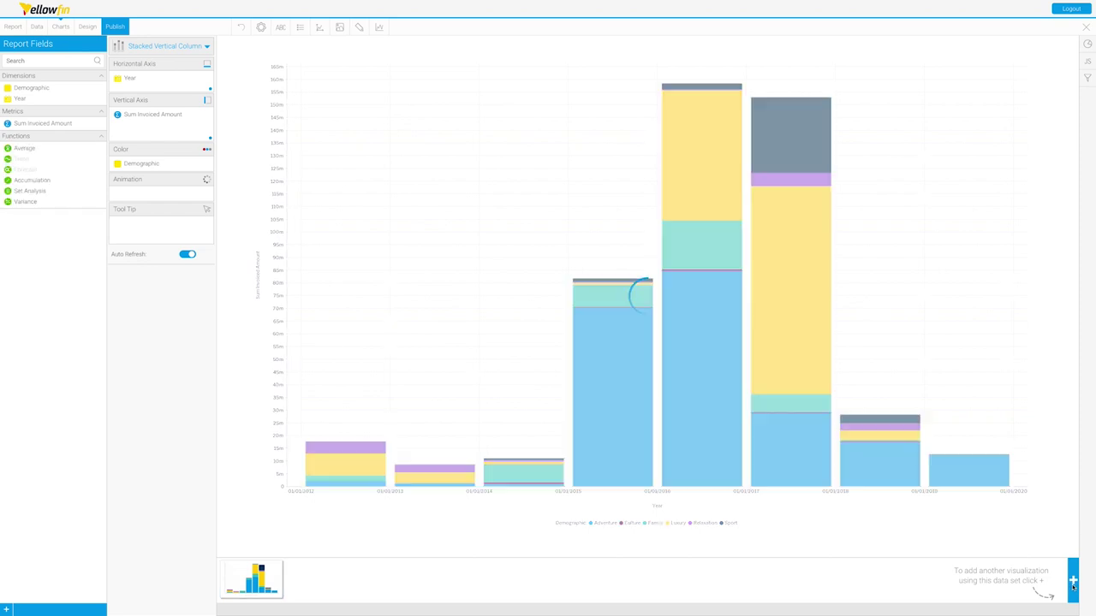
Step: Make the second chart a Pie of Sum Invoiced Amount with slices coloured by Demographic
left_click(205, 47)
left_click(229, 77)
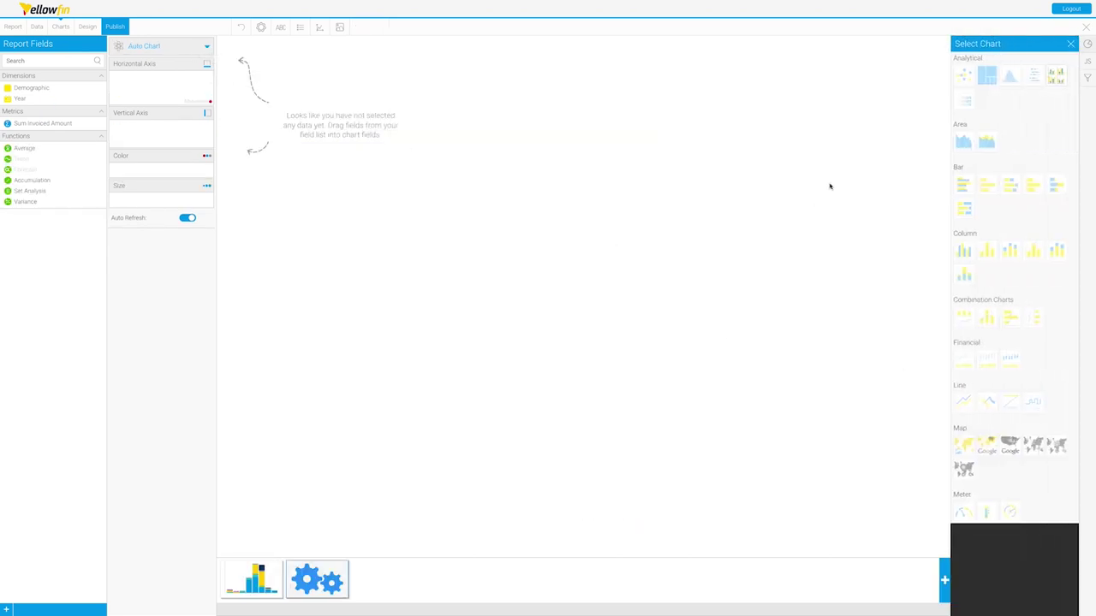
scroll(985, 385, "down", 3)
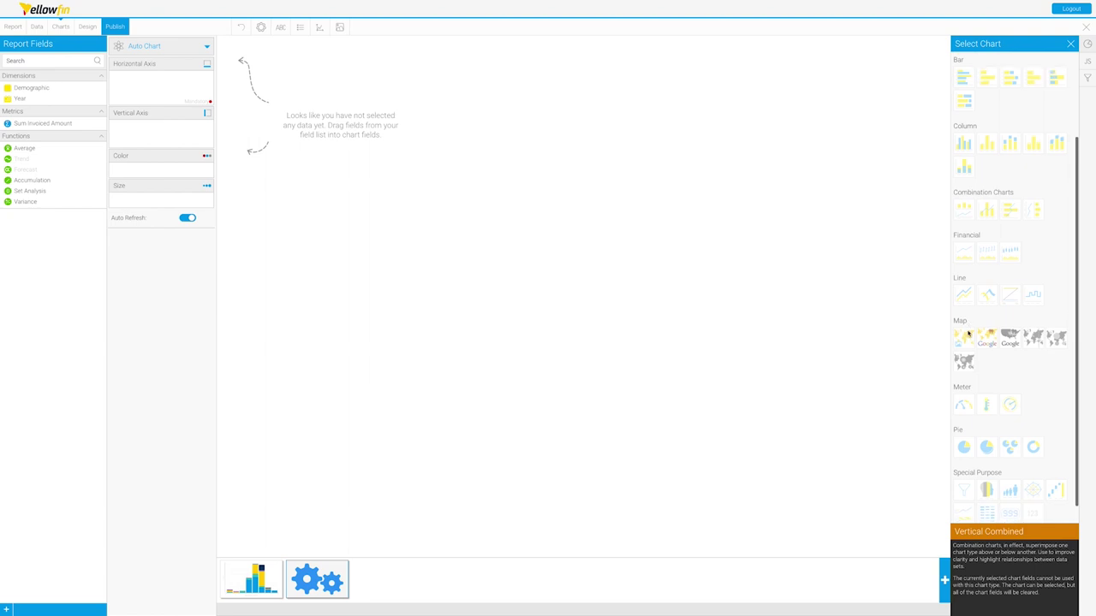
left_click(964, 438)
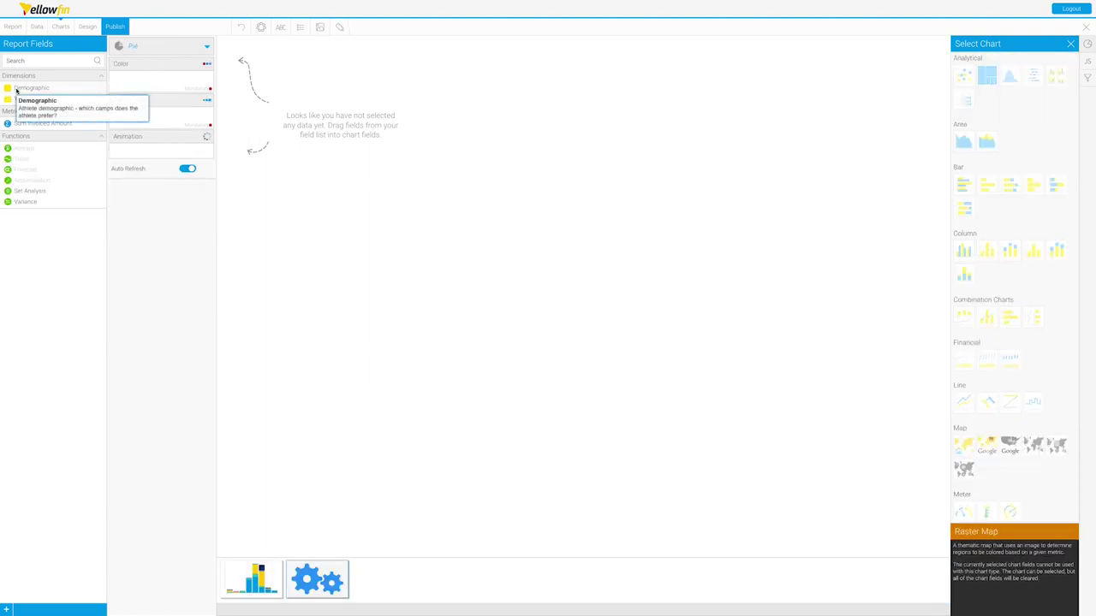
left_click_drag(16, 92, 137, 83)
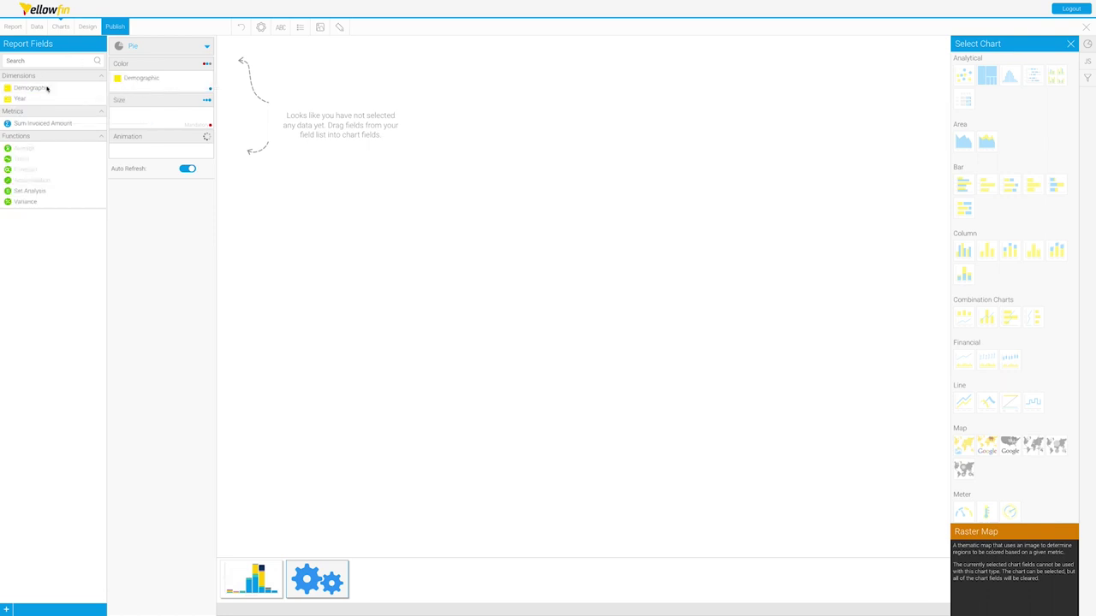
left_click_drag(38, 123, 154, 114)
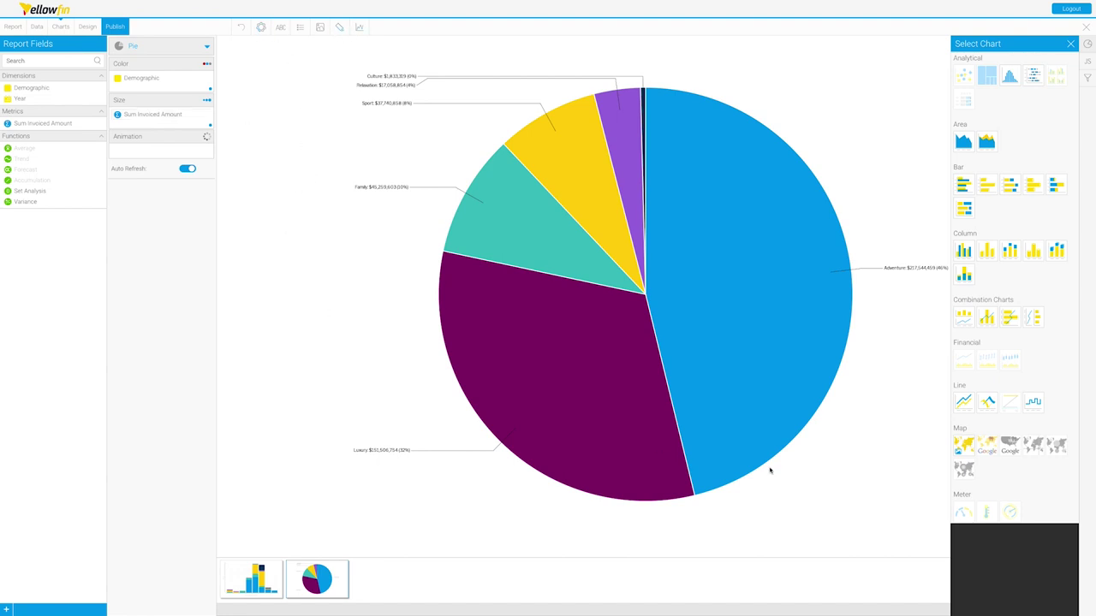
left_click(1070, 43)
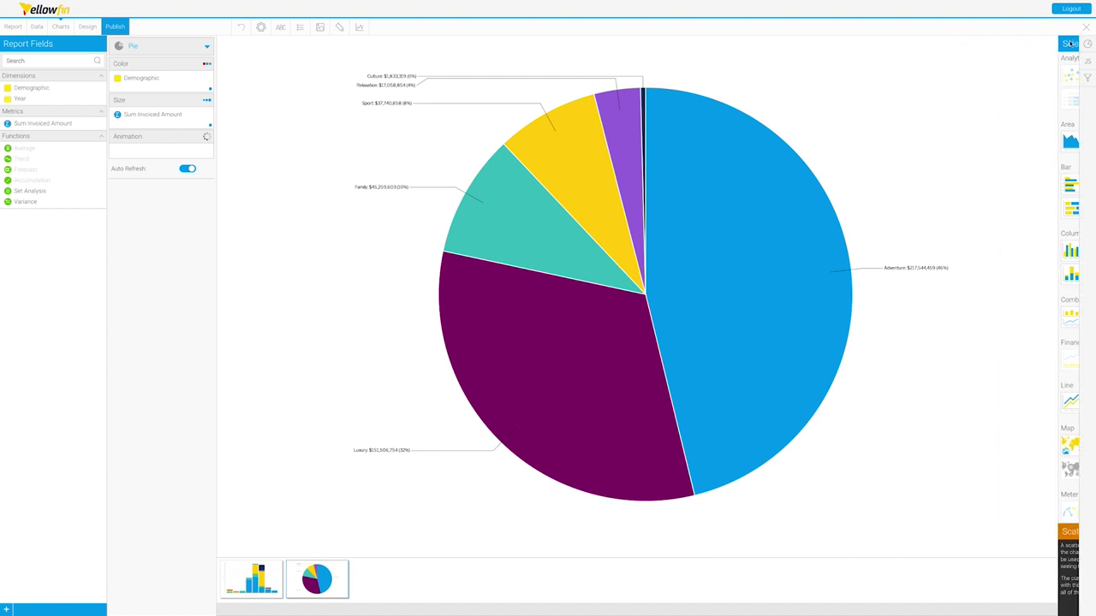
left_click(1073, 583)
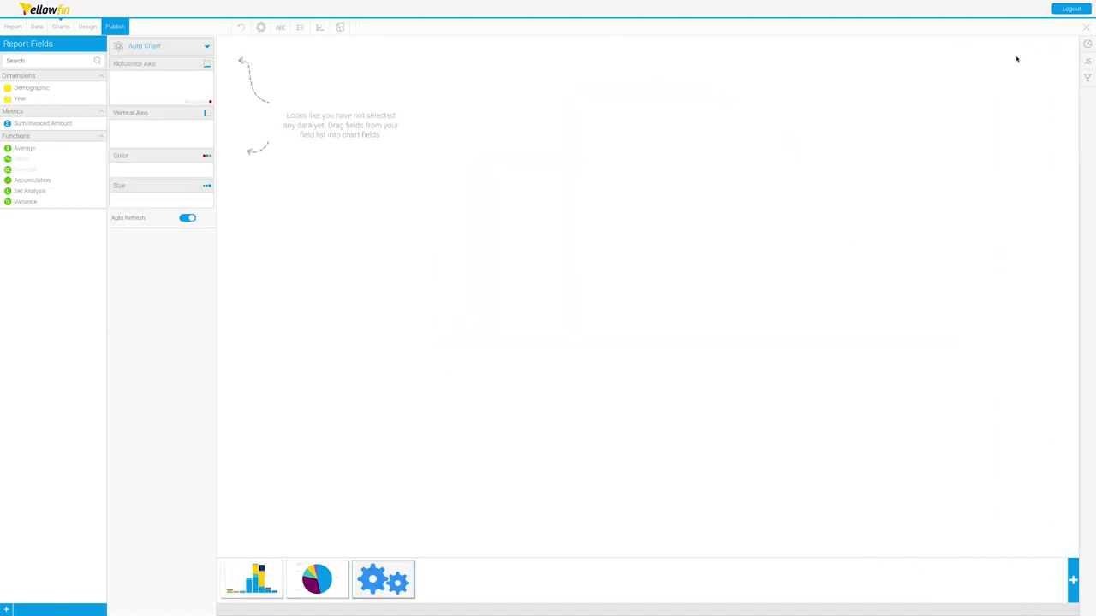
Step: Make the third chart a Meter showing Sum Invoiced Amount
left_click(1088, 44)
scroll(1019, 309, "down", 5)
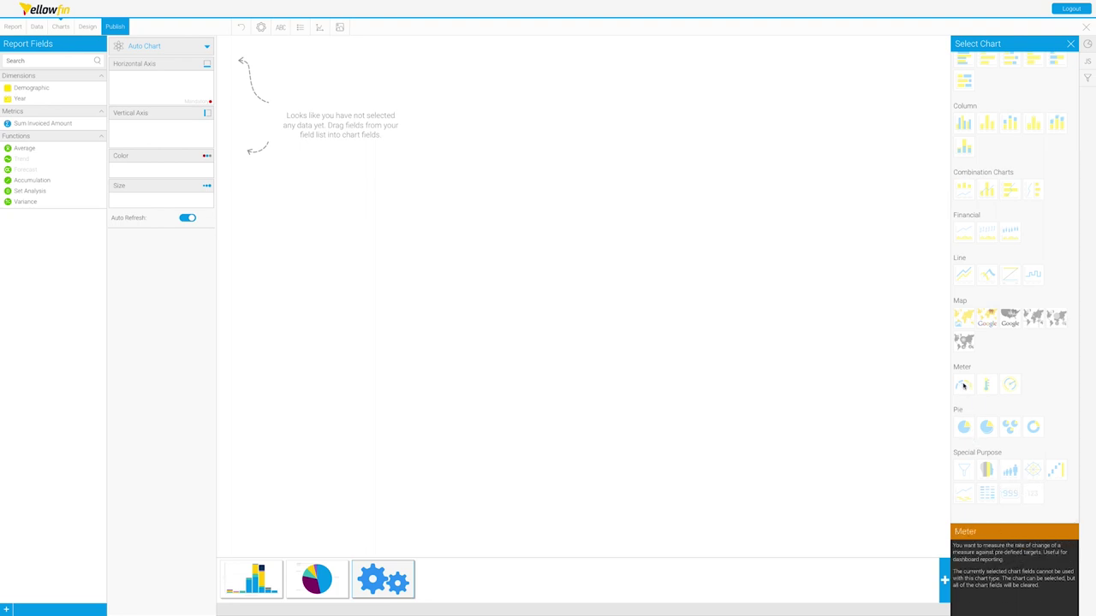
left_click(963, 386)
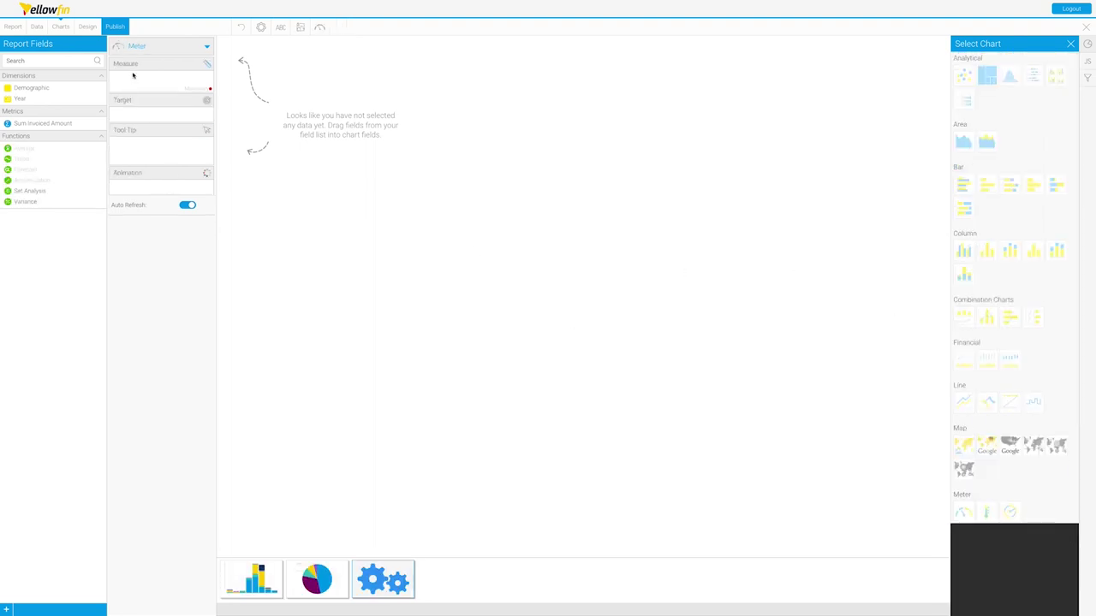
left_click_drag(26, 122, 150, 83)
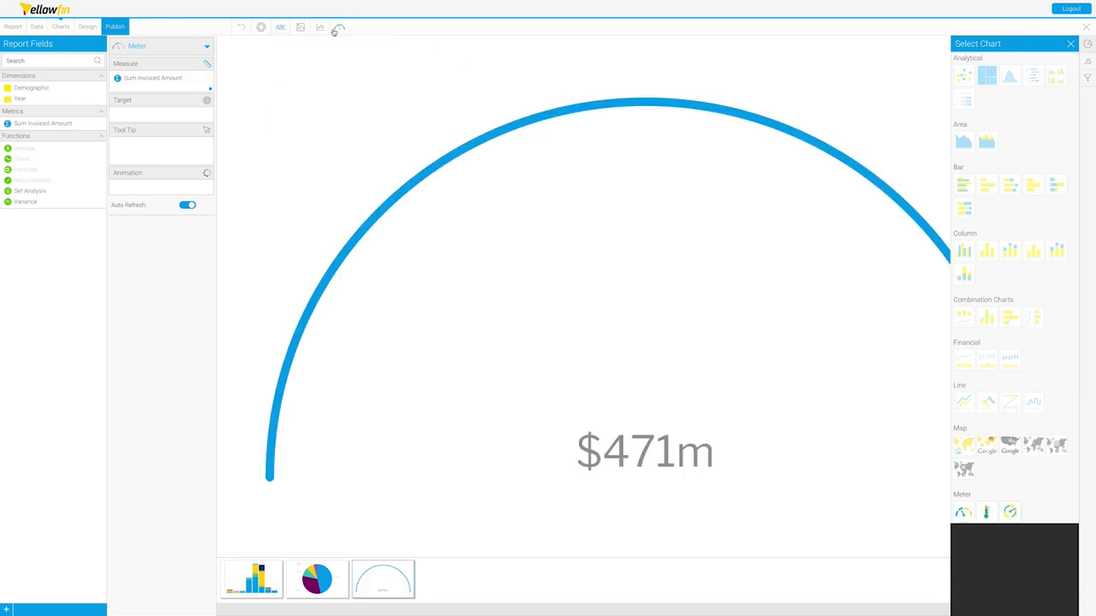
Step: Give the meter a manual target of $1b in General Meter Settings
left_click(337, 29)
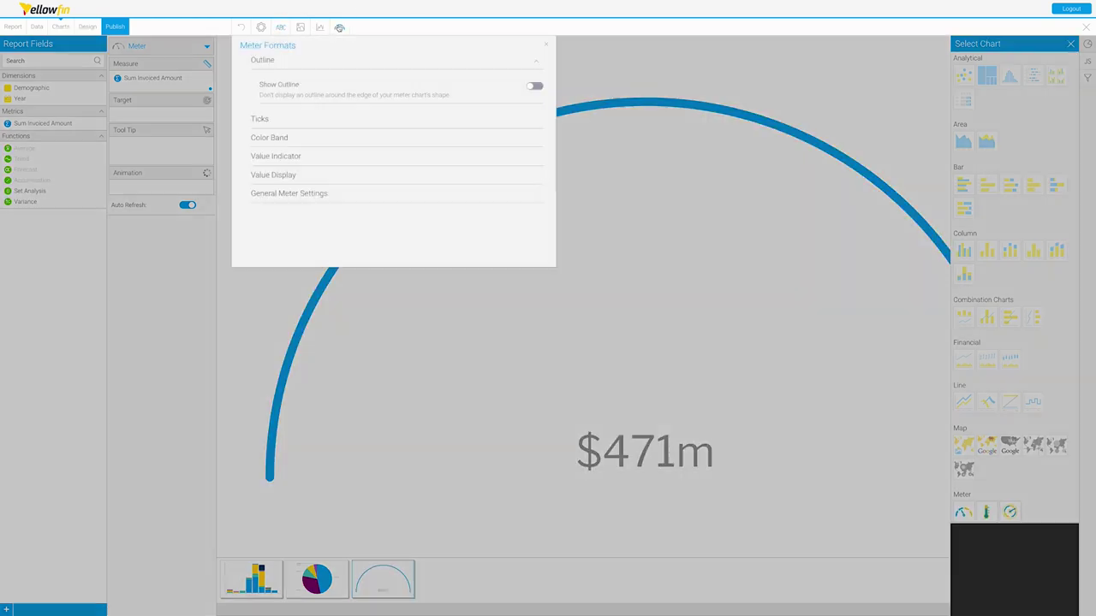
left_click(279, 195)
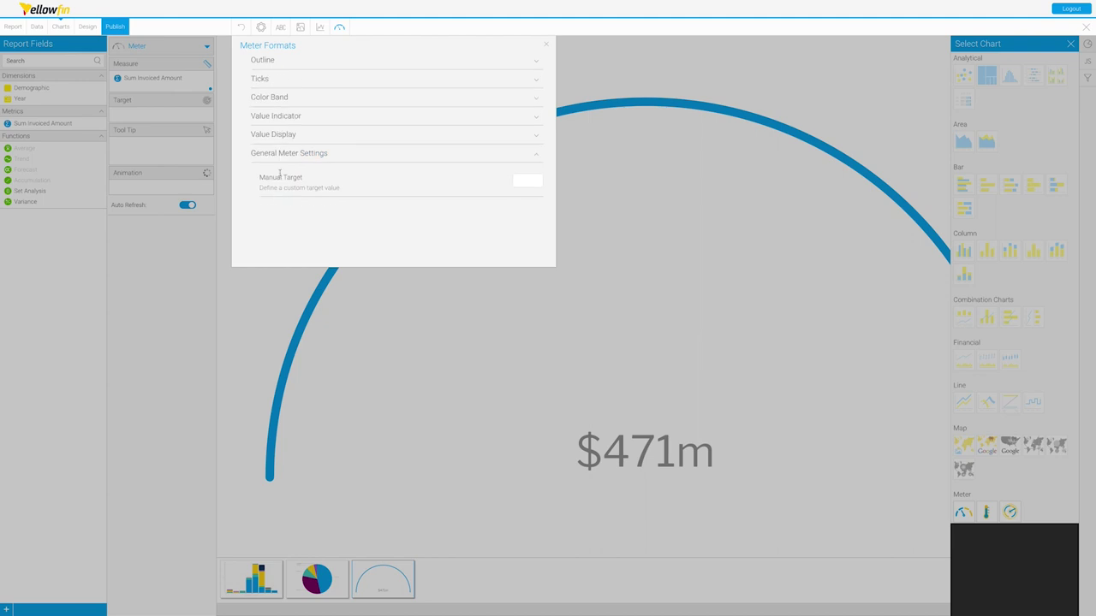
left_click(514, 181)
left_click(482, 229)
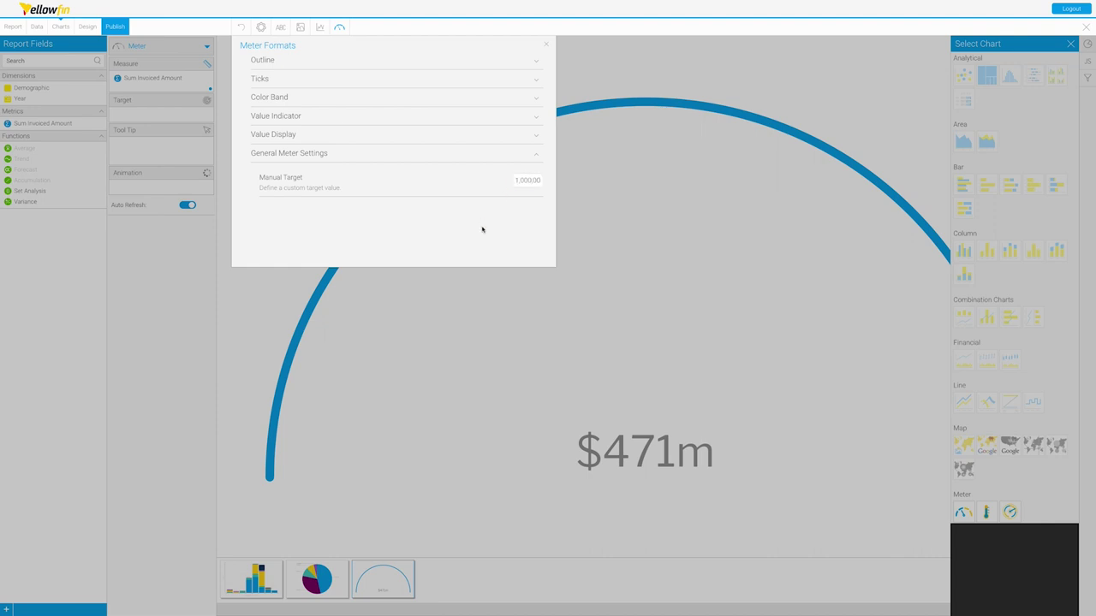
left_click(549, 47)
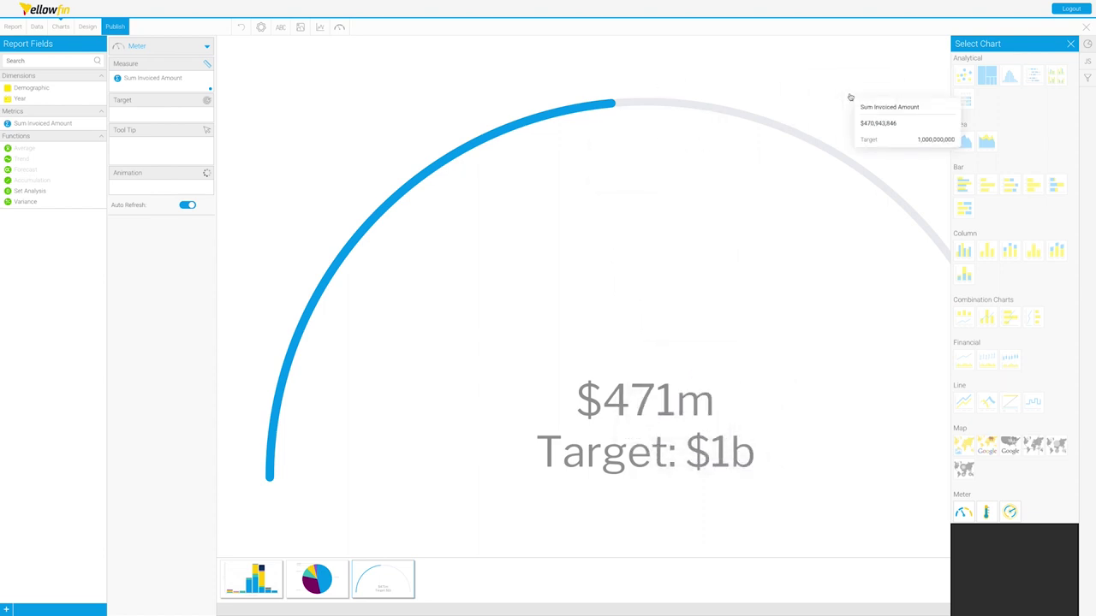
left_click(1070, 44)
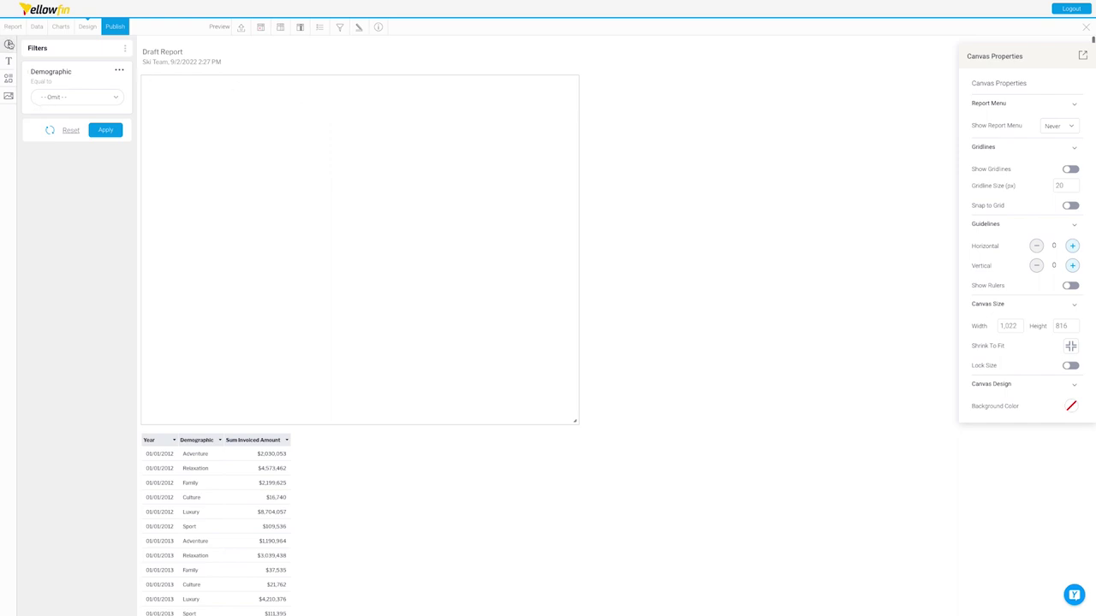
Step: Place and enlarge the $471m gauge and the demographic pie chart on the canvas
left_click(9, 44)
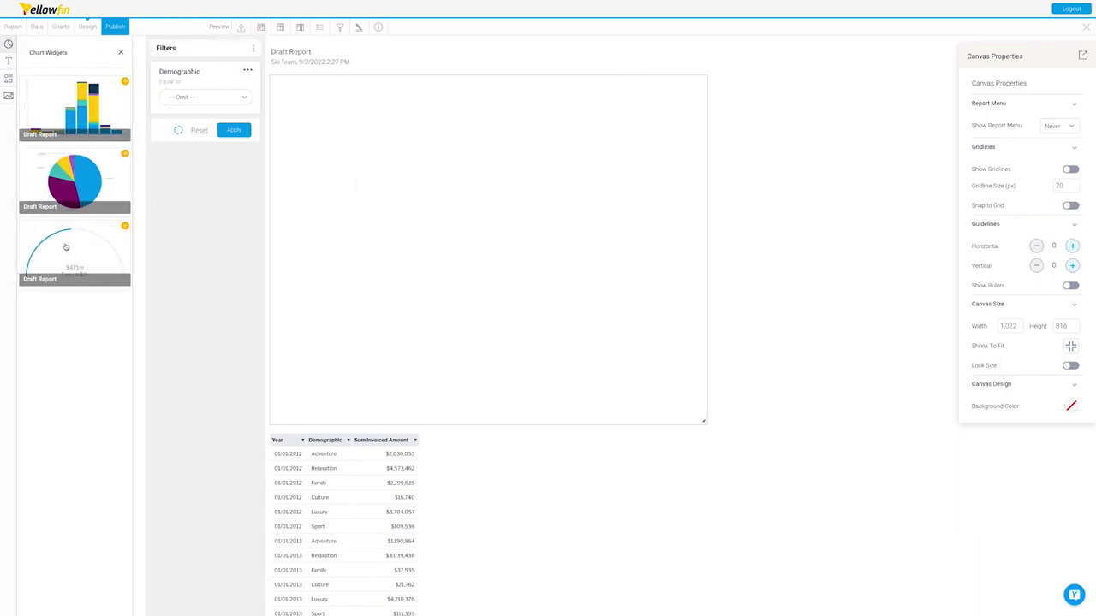
left_click_drag(65, 246, 472, 133)
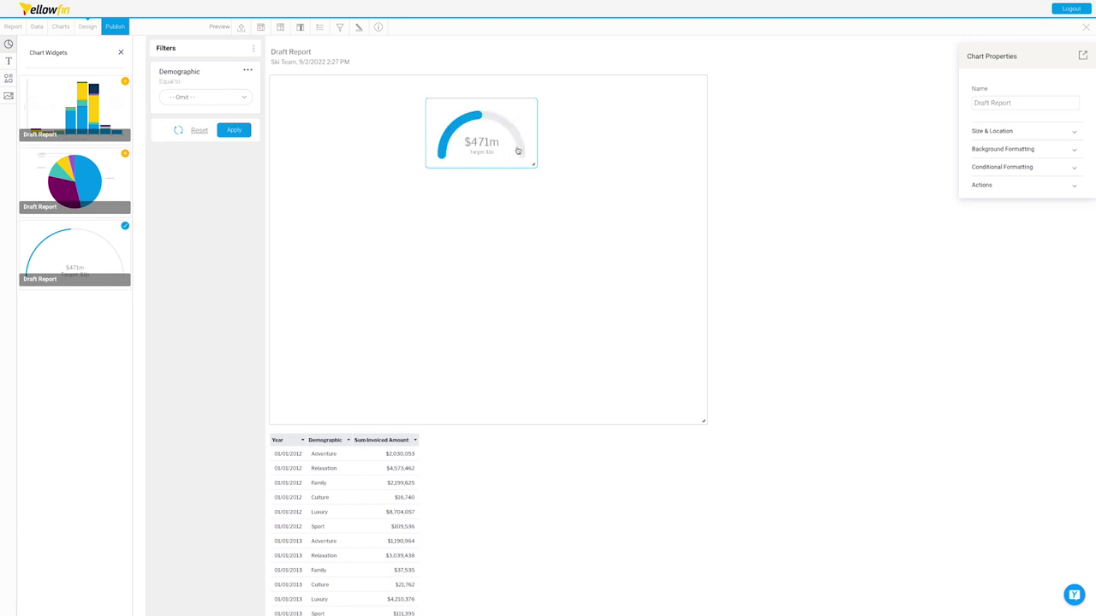
left_click_drag(533, 165, 562, 181)
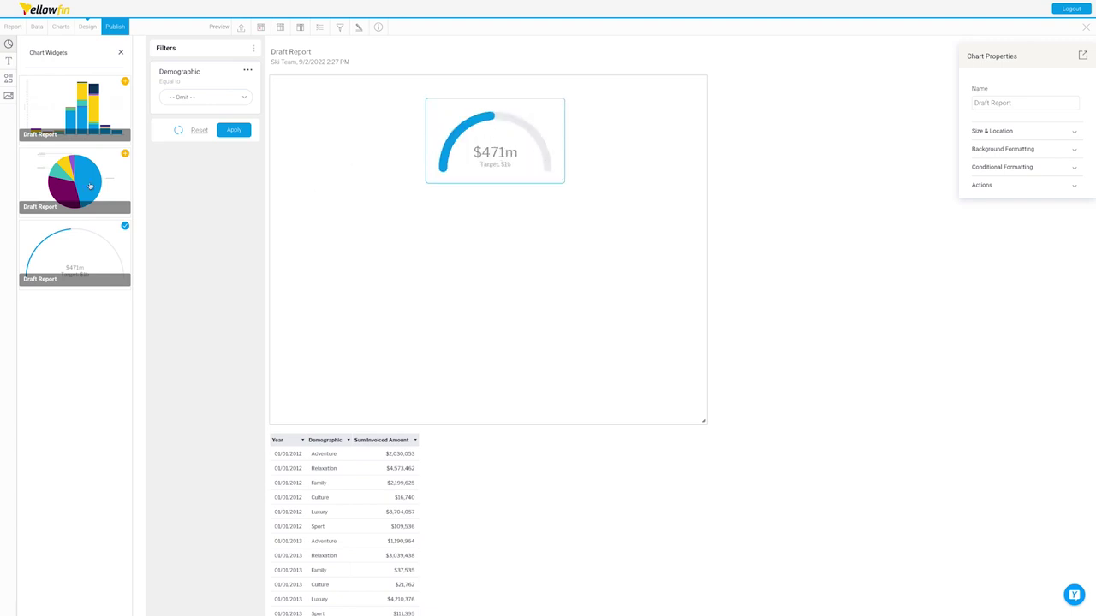
left_click_drag(56, 178, 537, 272)
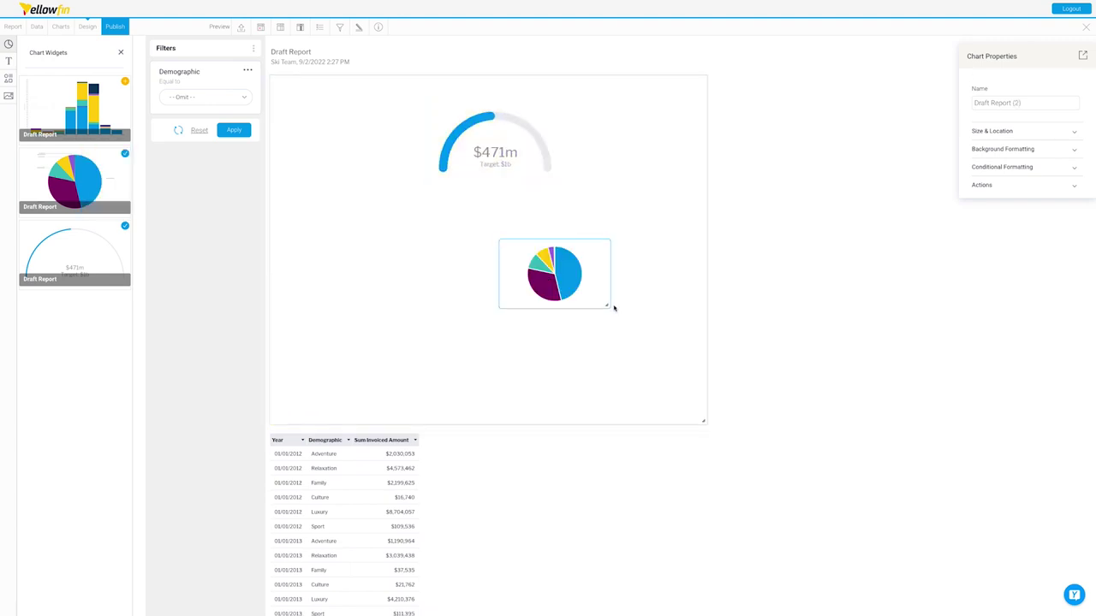
left_click_drag(607, 303, 668, 379)
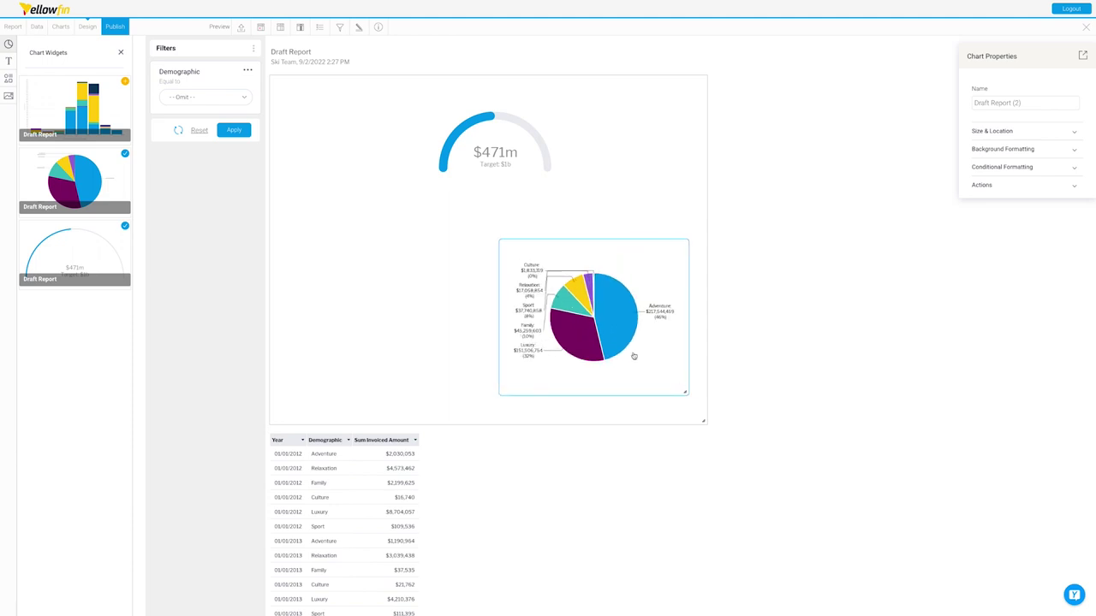
left_click_drag(631, 354, 628, 321)
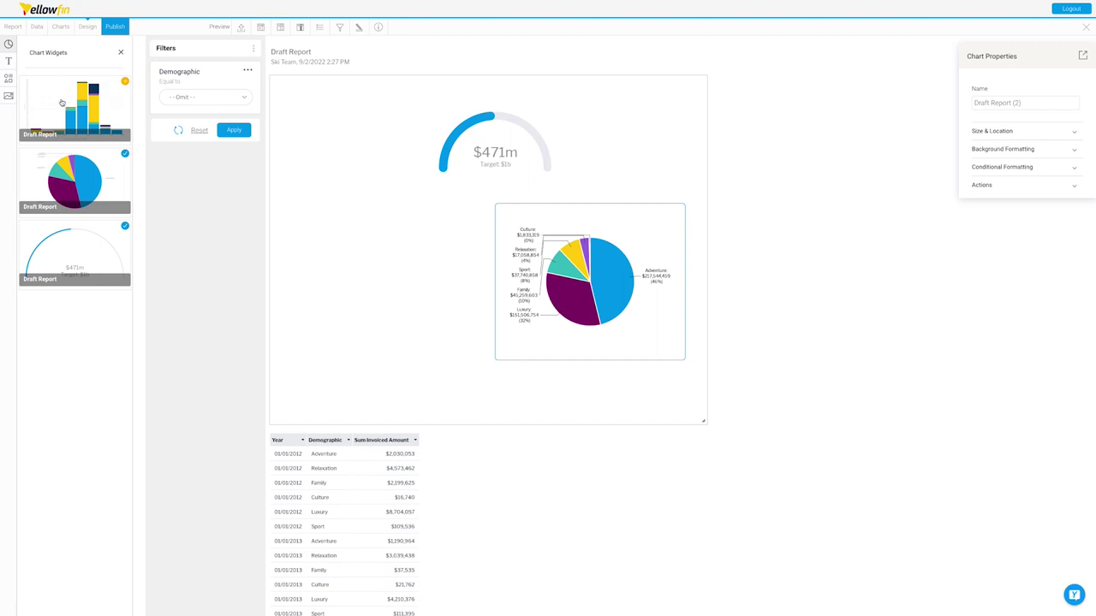
Step: Add the stacked column chart left of the pie, enlarging it so its legend shows
left_click_drag(62, 103, 342, 242)
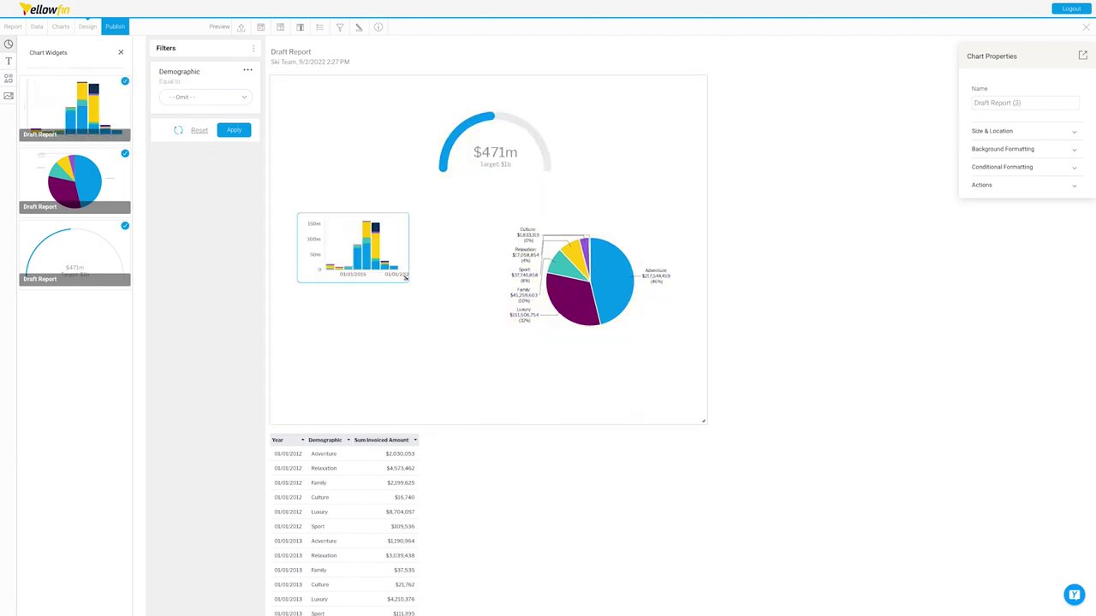
left_click_drag(405, 278, 459, 334)
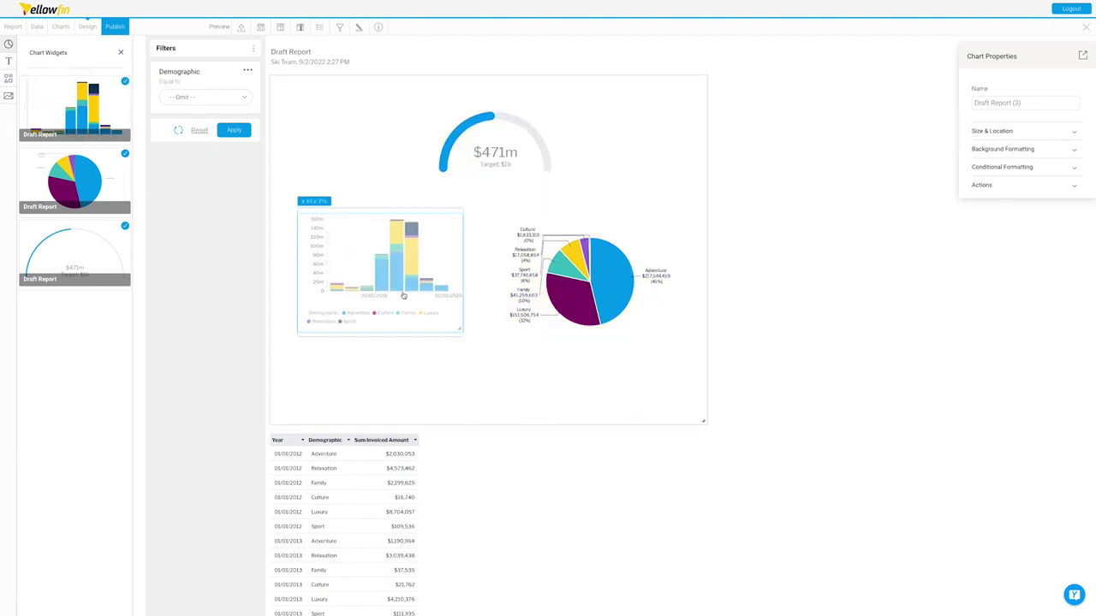
left_click_drag(460, 334, 481, 343)
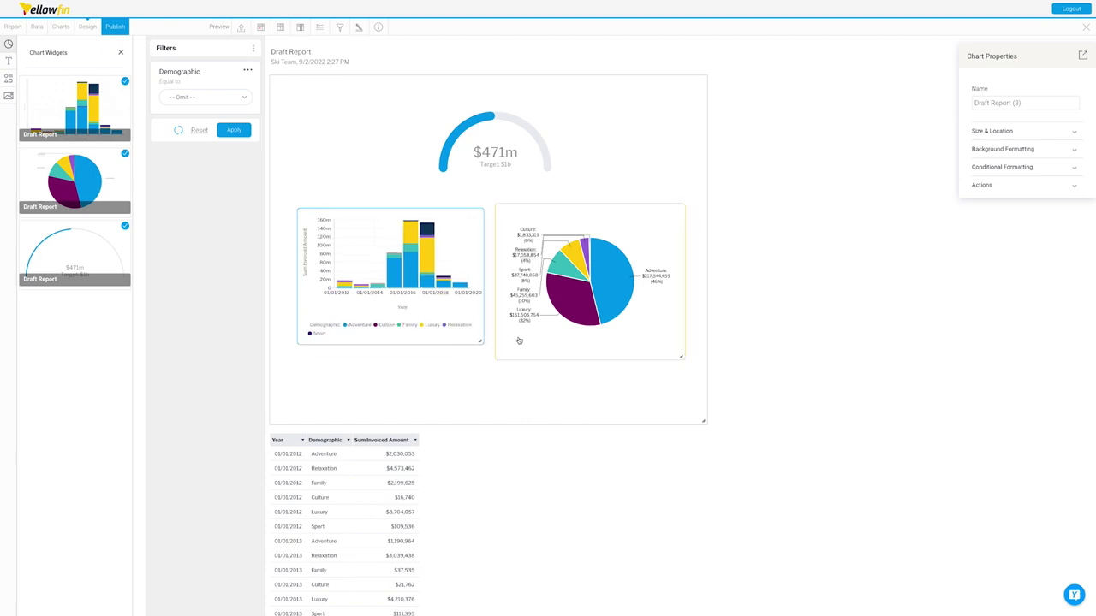
left_click_drag(578, 311, 576, 317)
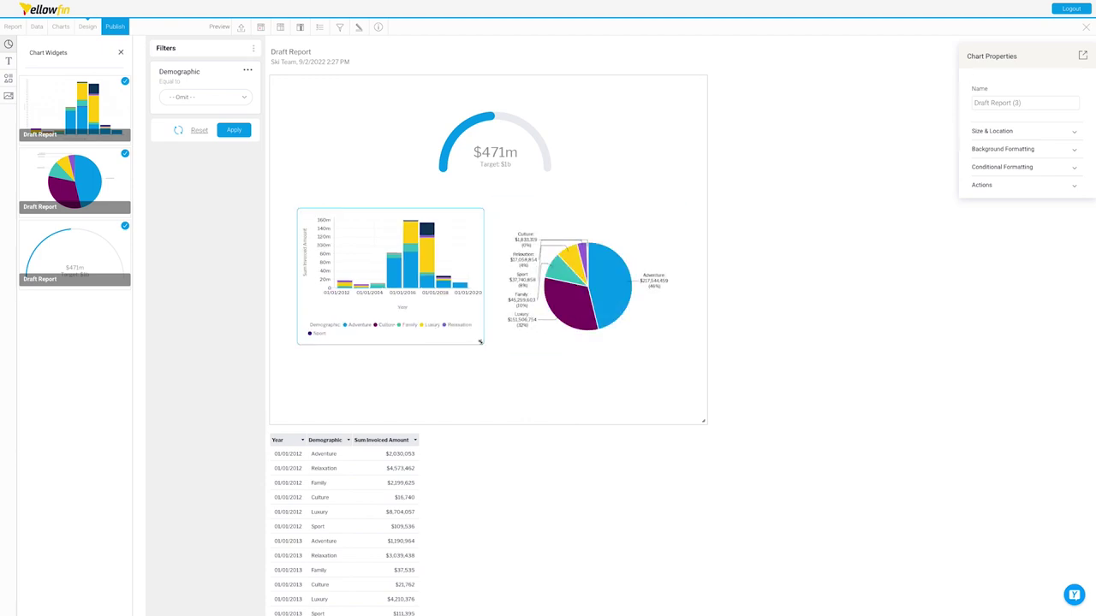
left_click_drag(480, 341, 479, 359)
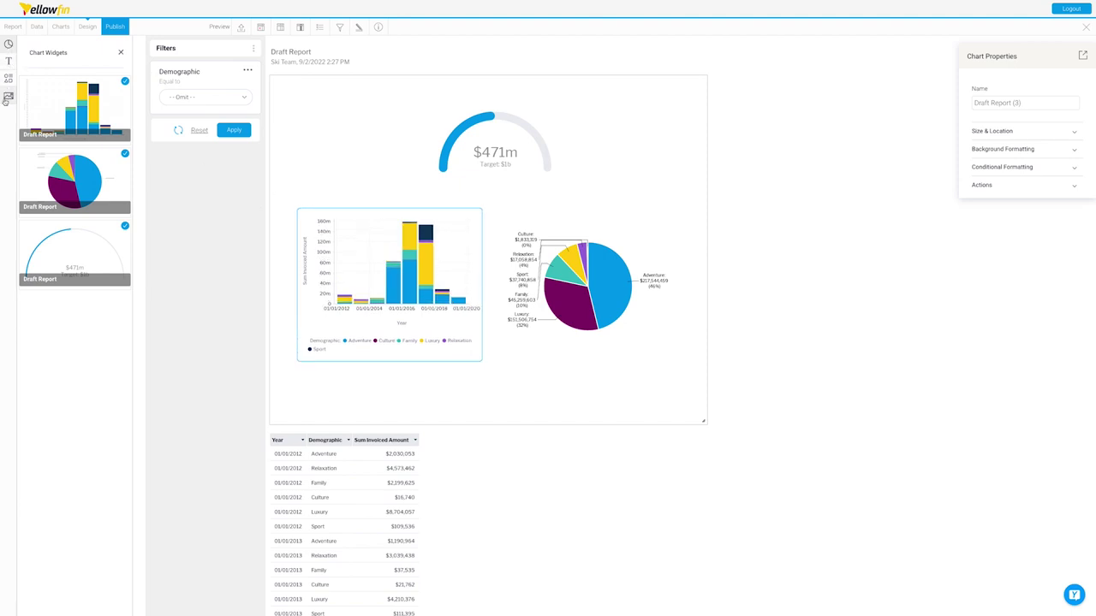
Step: Add the dots-and-stripes pattern image to the top right of the canvas
left_click(9, 61)
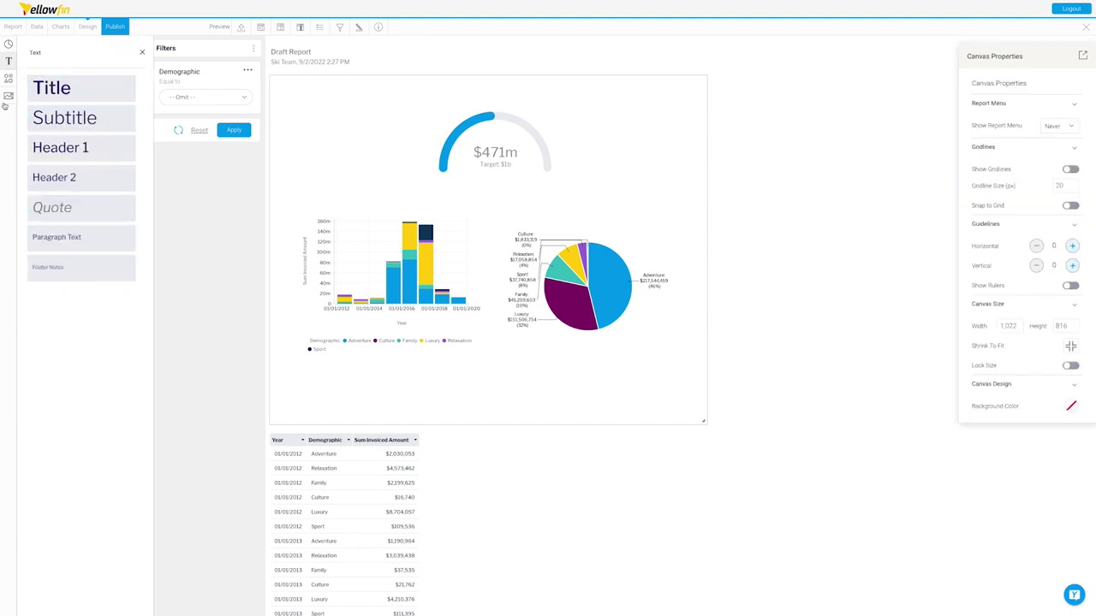
left_click(9, 78)
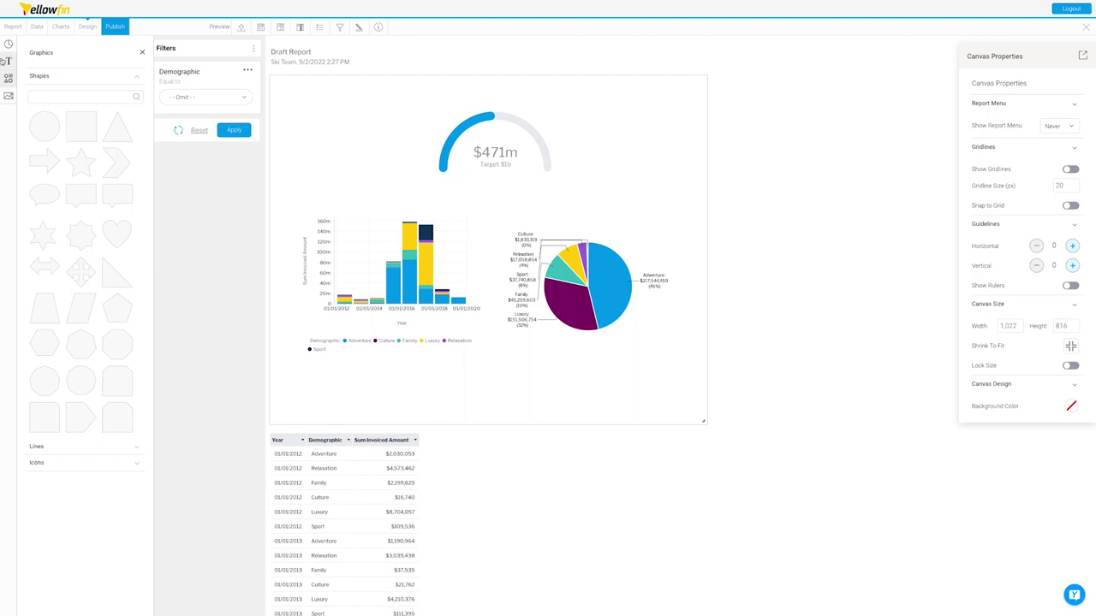
left_click(9, 95)
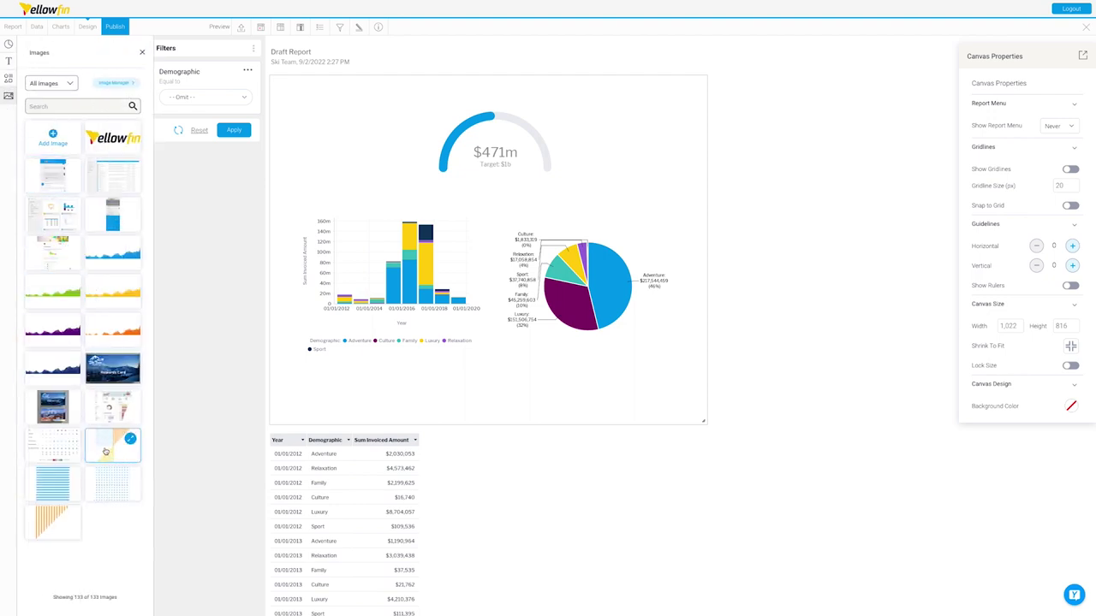
left_click_drag(105, 451, 591, 125)
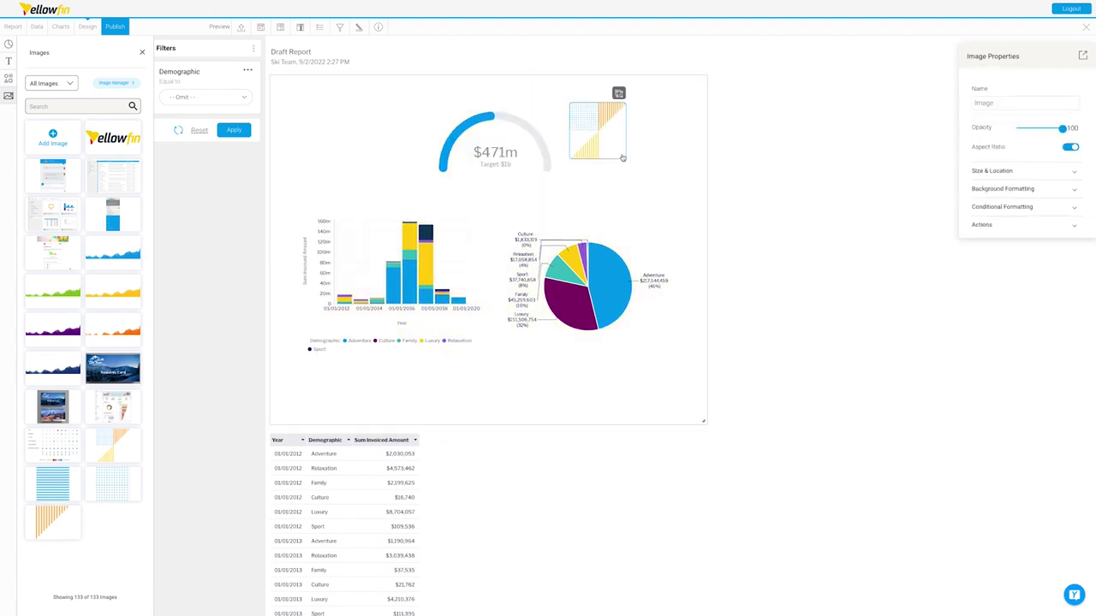
left_click_drag(601, 134, 693, 190)
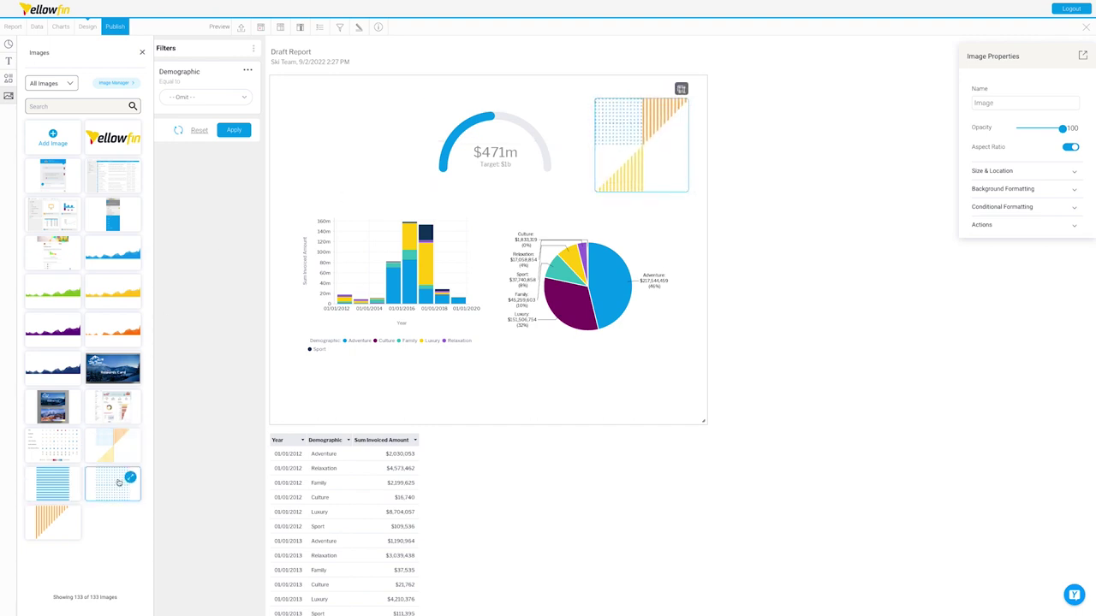
Step: Add and enlarge the orange stripes image at top left, then adjust the canvas width
left_click_drag(70, 515, 306, 117)
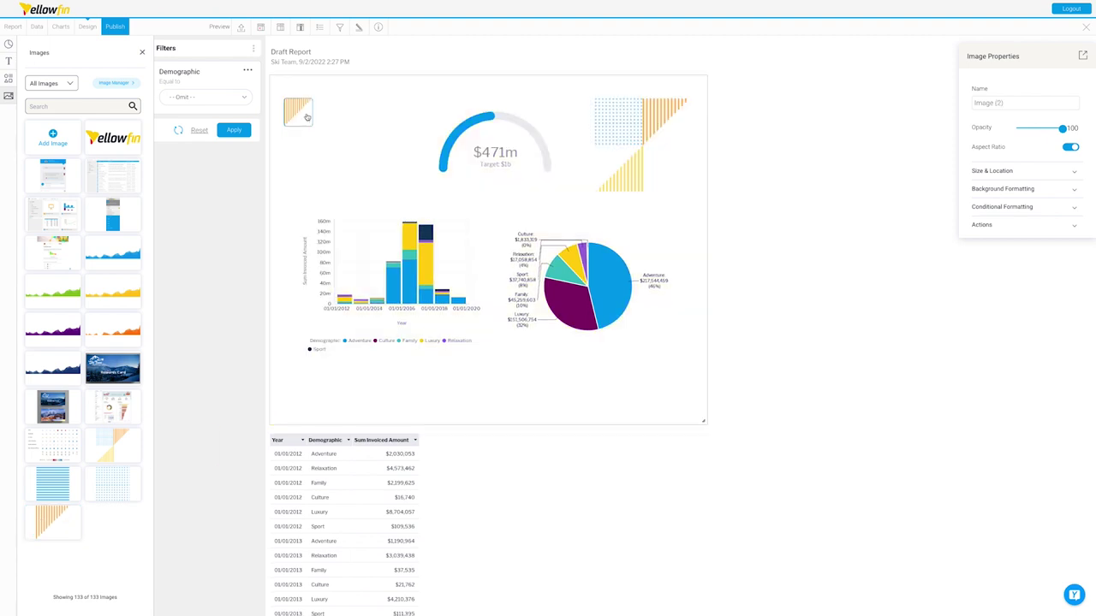
left_click(296, 145)
left_click(300, 119)
left_click_drag(312, 126, 344, 144)
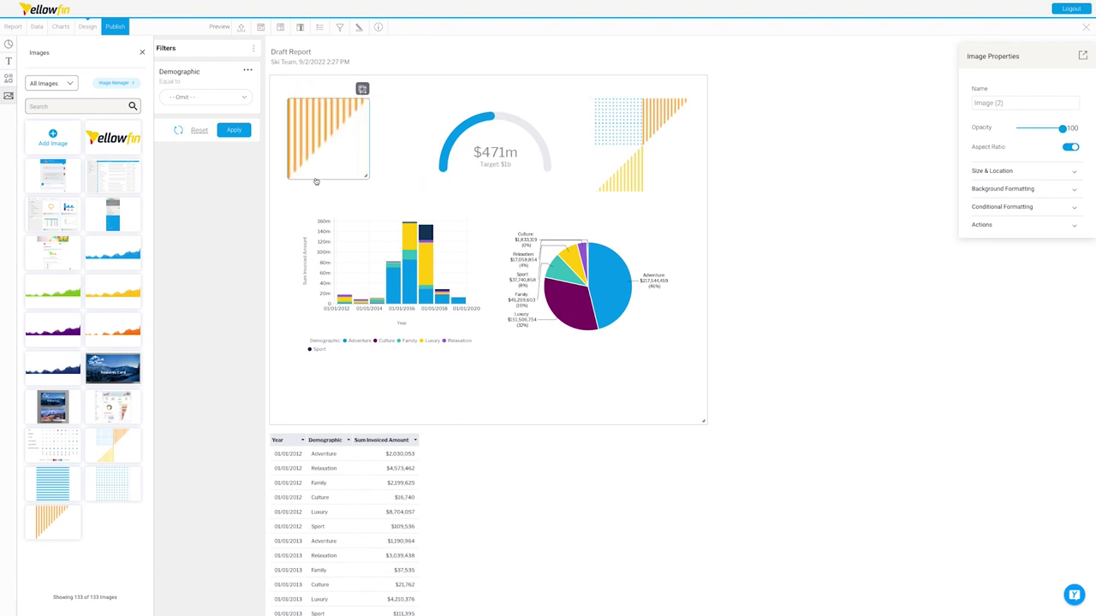
left_click_drag(637, 144, 642, 144)
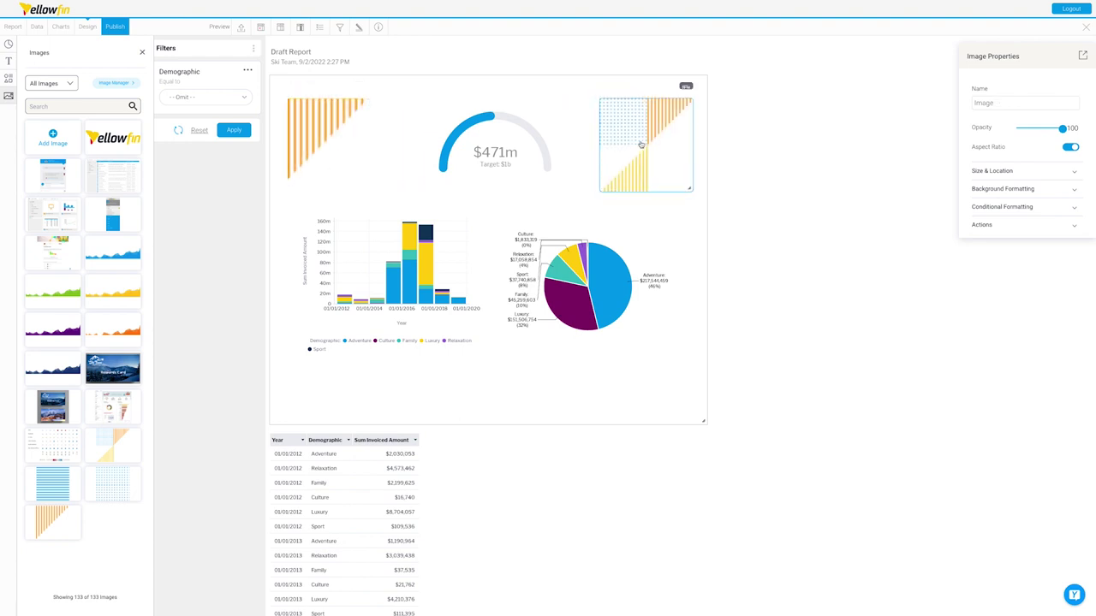
left_click_drag(704, 420, 720, 415)
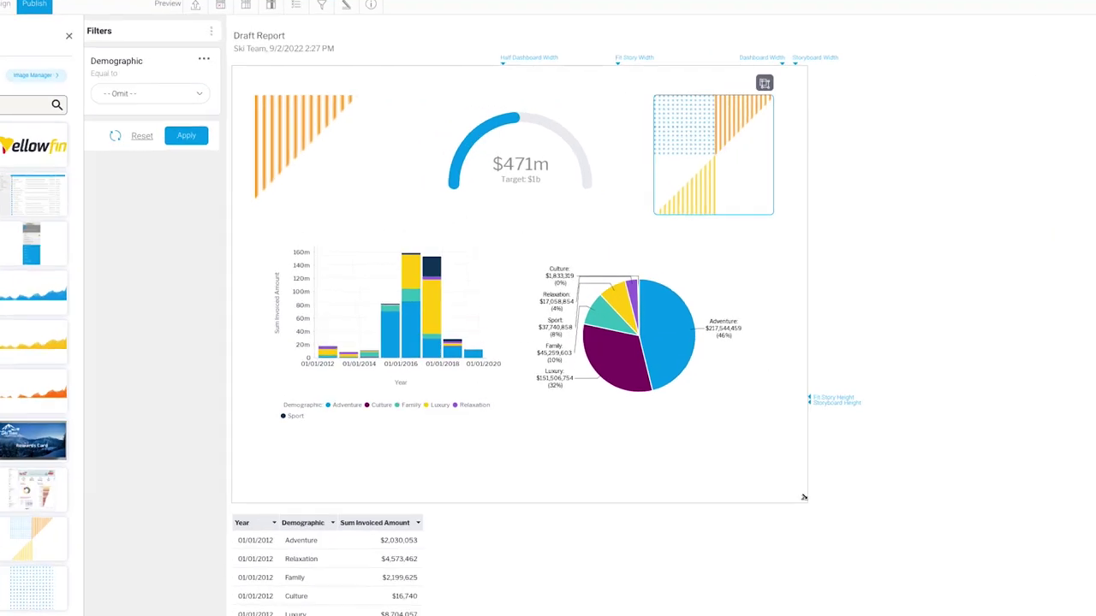
left_click_drag(866, 558, 871, 535)
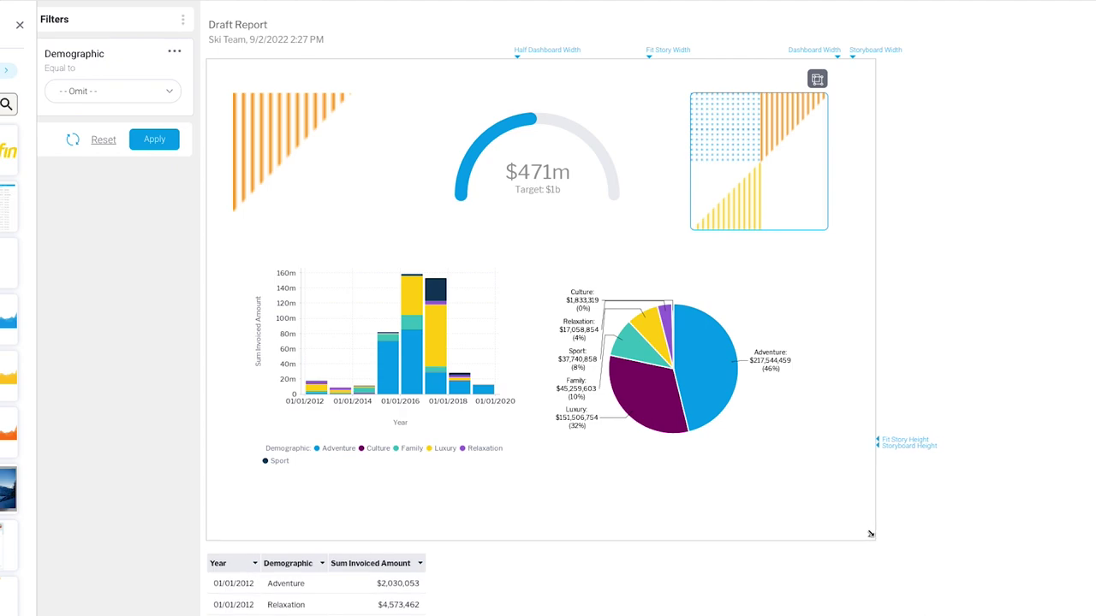
Step: Resize the report canvas to 1,016 × 684 so it tightly frames the meter, images and charts
left_click_drag(870, 534, 842, 526)
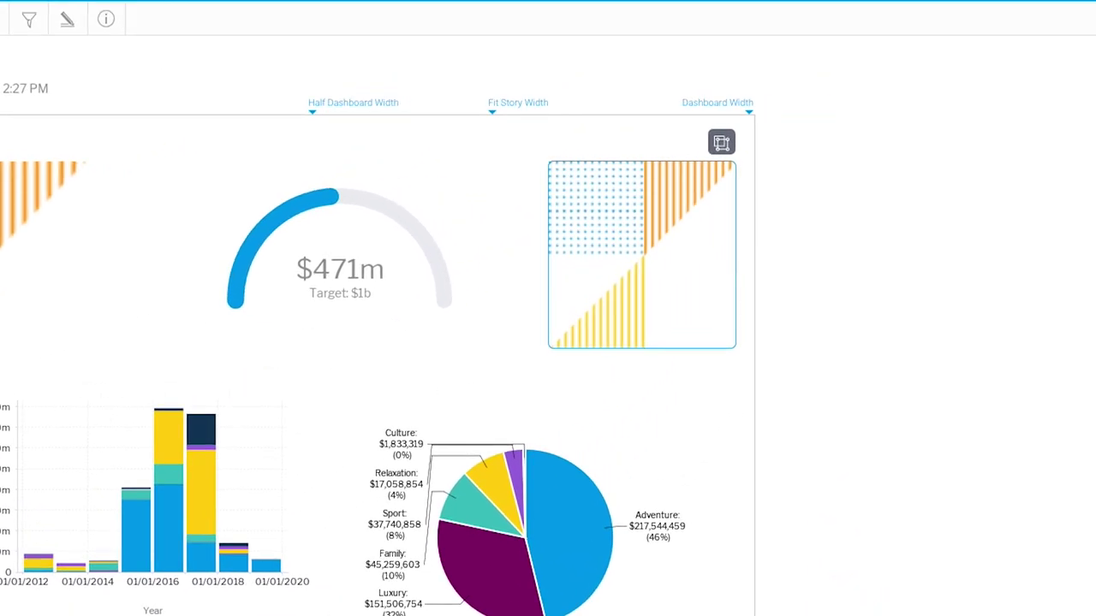
mouse_move(754, 615)
left_mouse_down()
mouse_move(742, 615)
mouse_move(789, 615)
mouse_move(769, 615)
left_mouse_up()
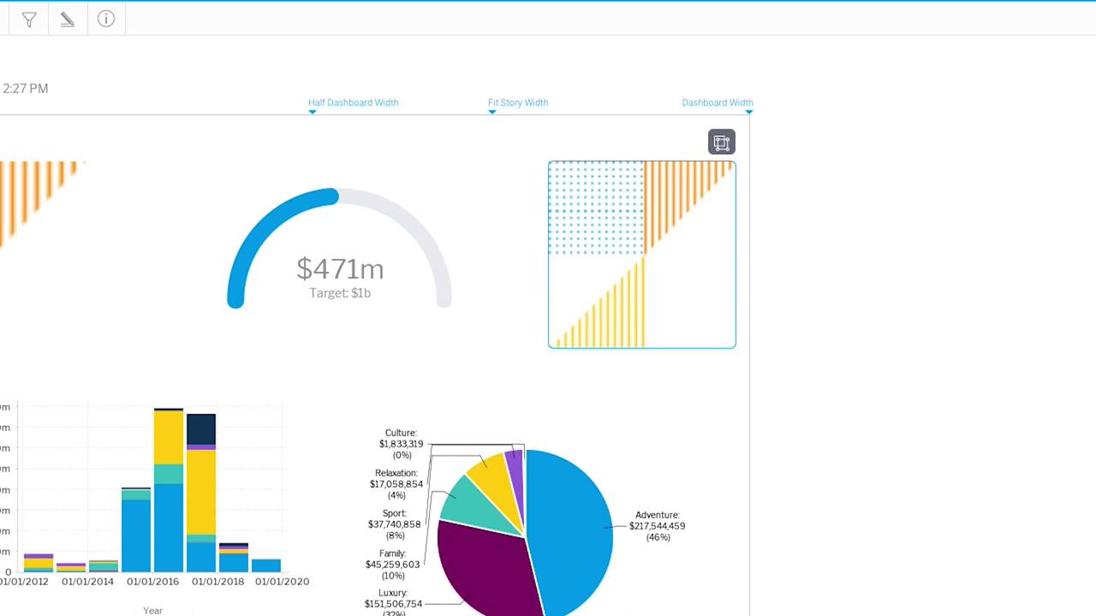
scroll(744, 602, "down", 5)
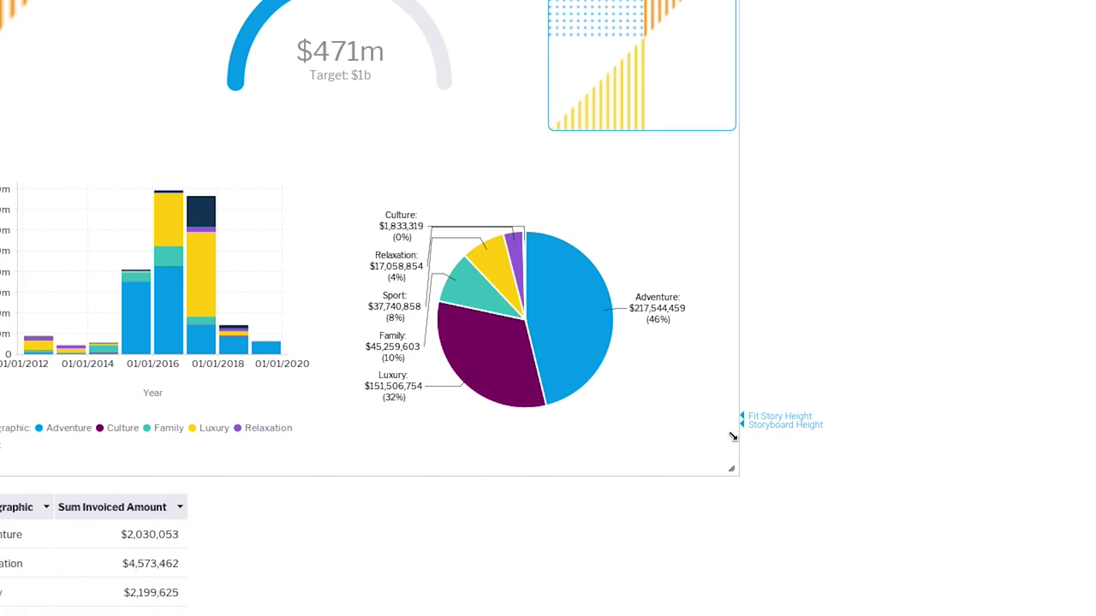
mouse_move(732, 469)
left_mouse_down()
mouse_move(744, 559)
mouse_move(736, 496)
mouse_move(744, 443)
mouse_move(753, 482)
mouse_move(751, 441)
mouse_move(752, 471)
left_mouse_up()
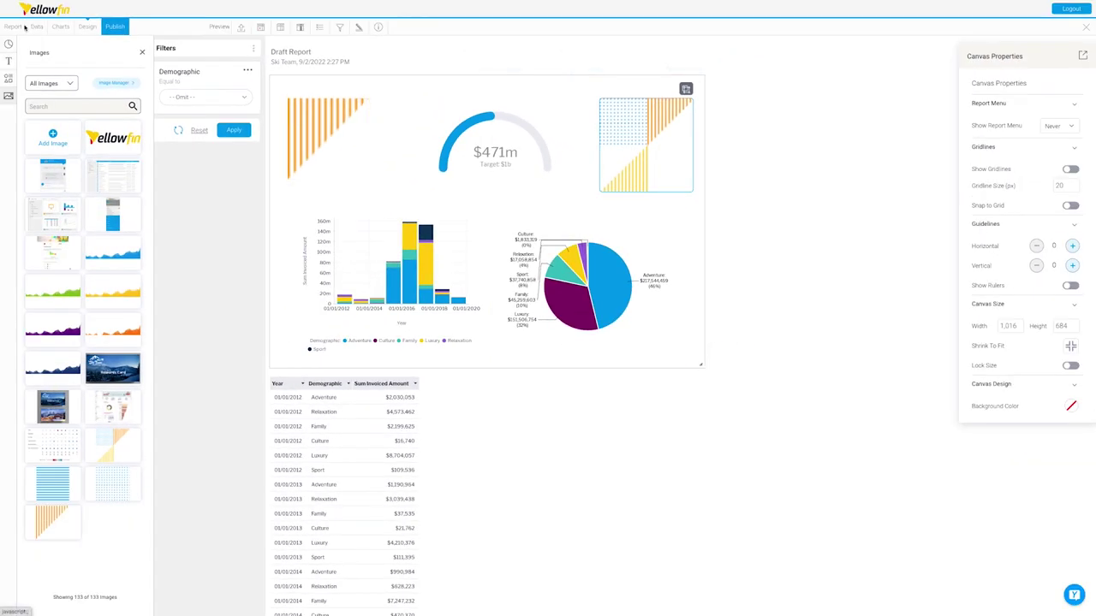
Step: Save the canvas report under the name 'Example Canvas'
left_click(12, 26)
left_click(16, 44)
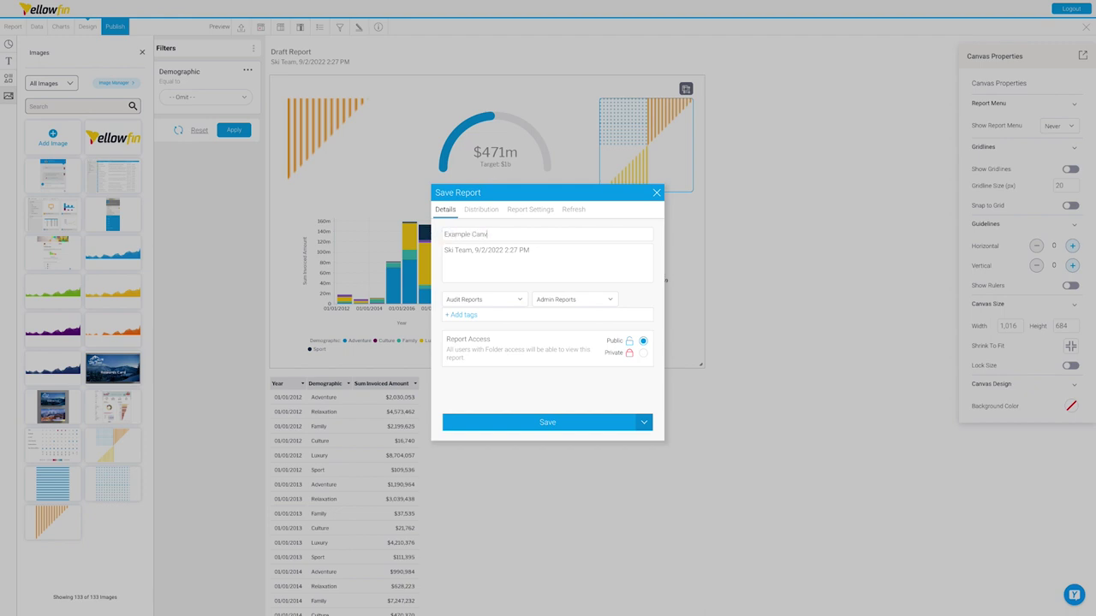
left_click(545, 422)
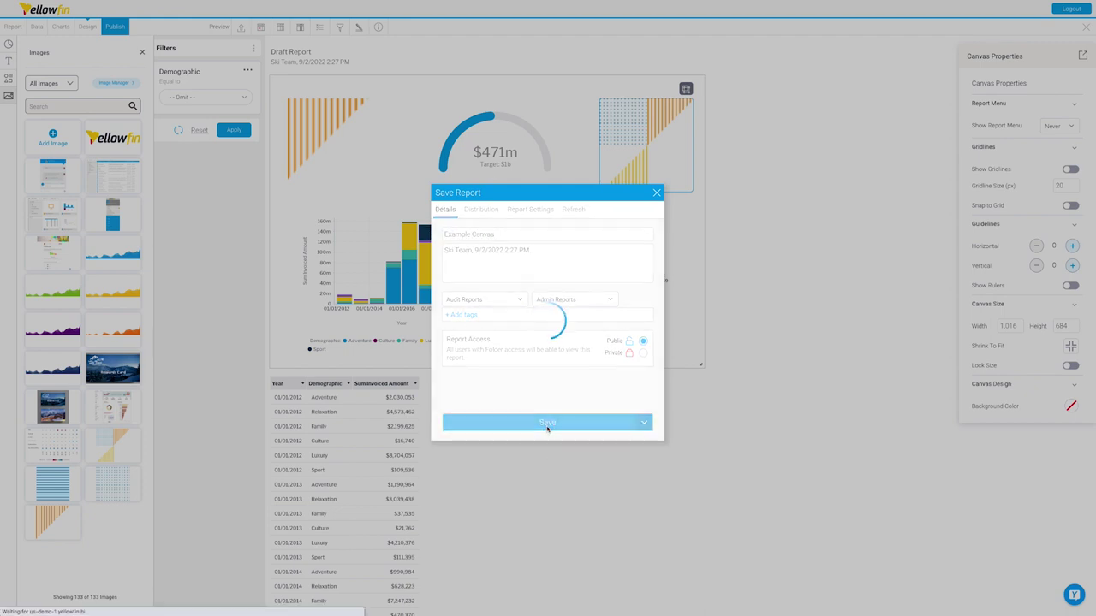